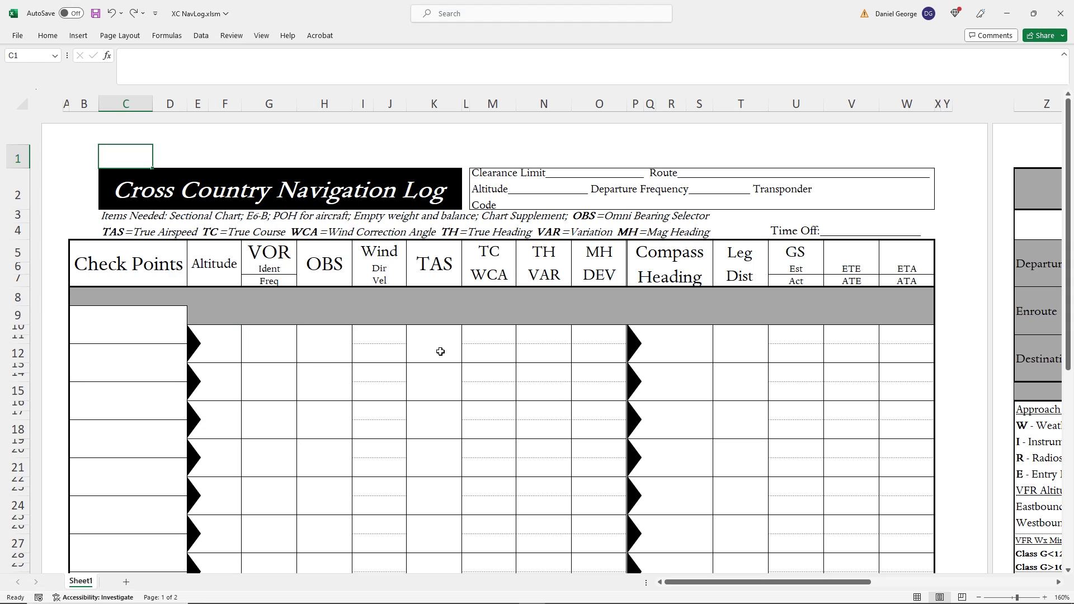
Enter KOXB in B9 and KMFV in B21 as the nav log's checkpoints
click(148, 324)
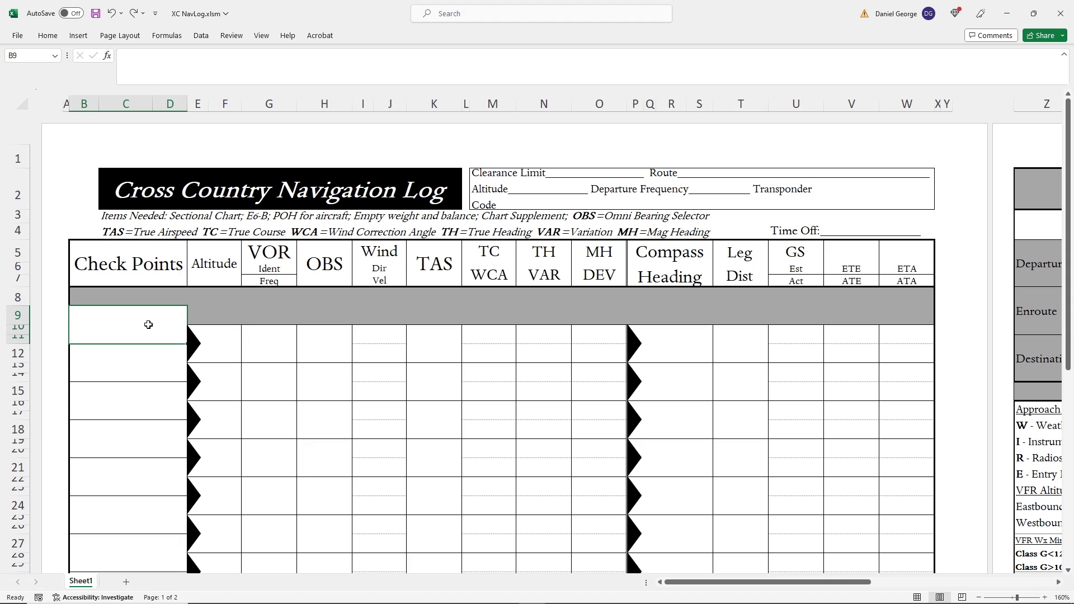
text(KOXB)
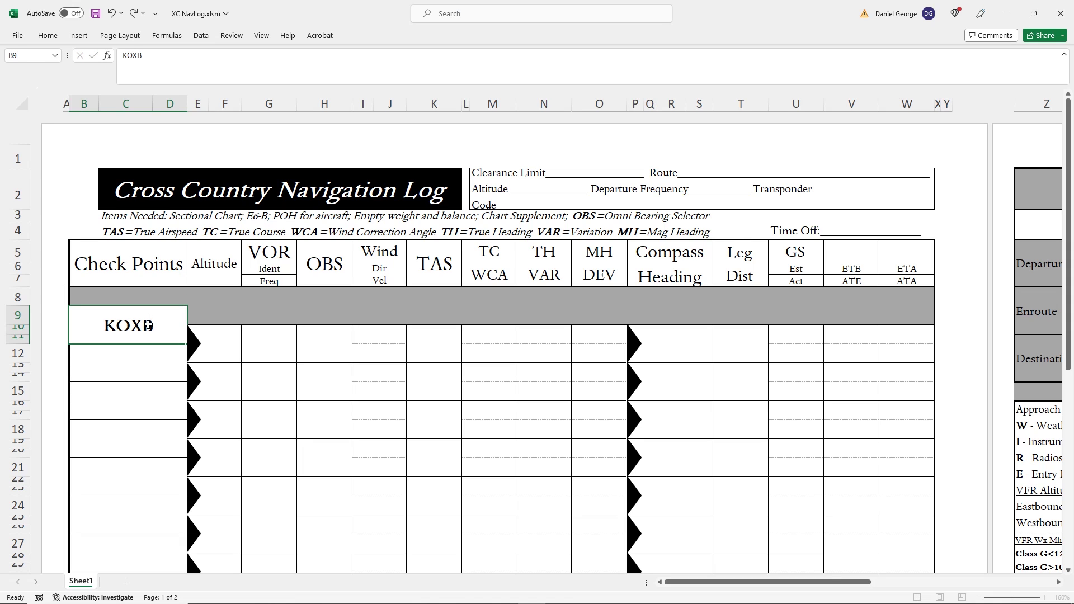
key(Return)
click(134, 484)
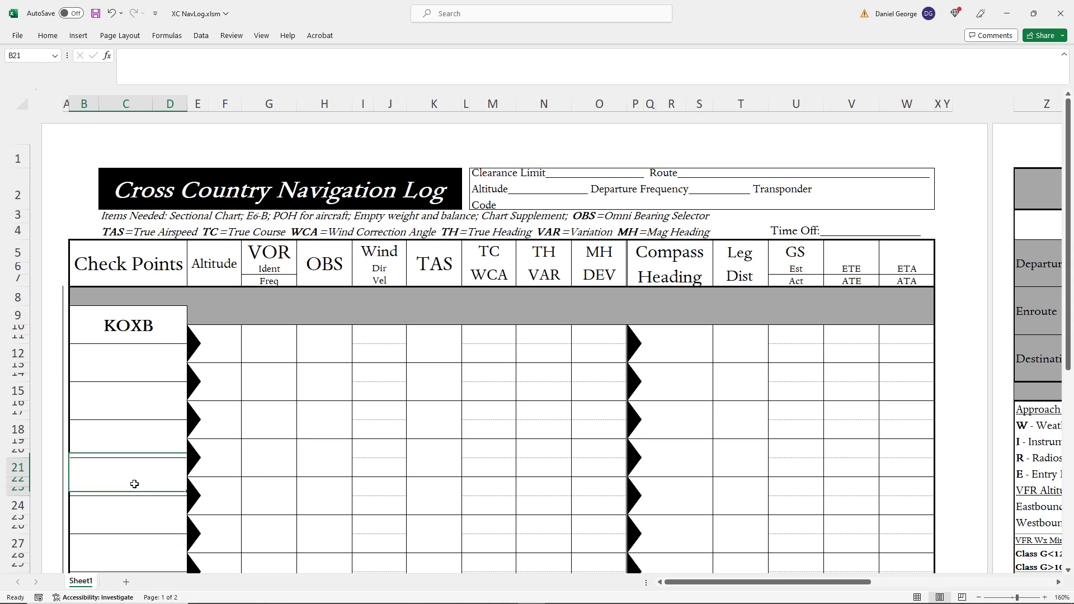
text(KM)
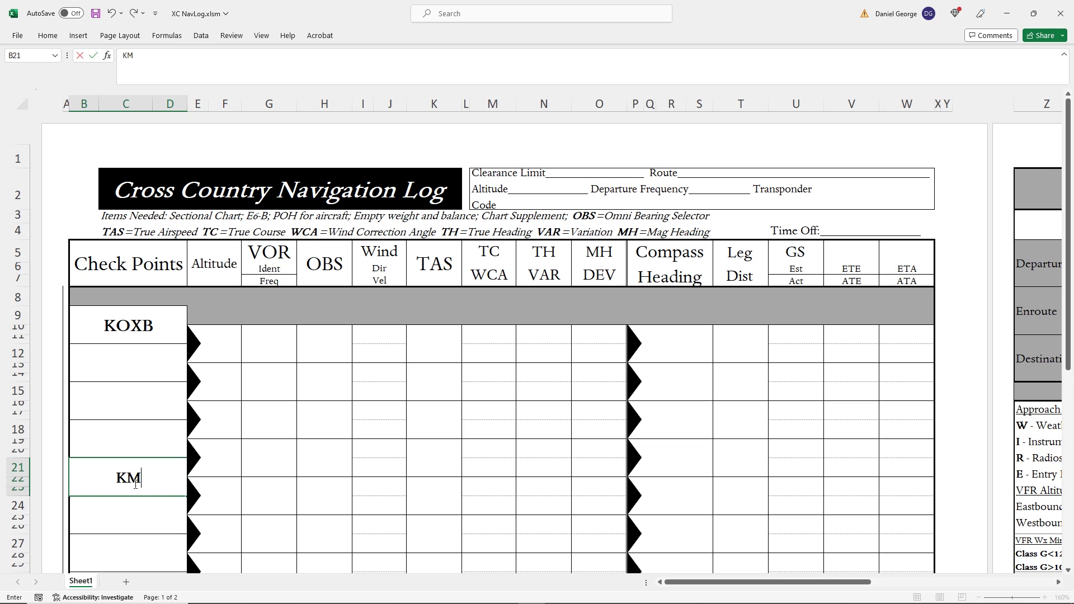
text(FV)
key(Return)
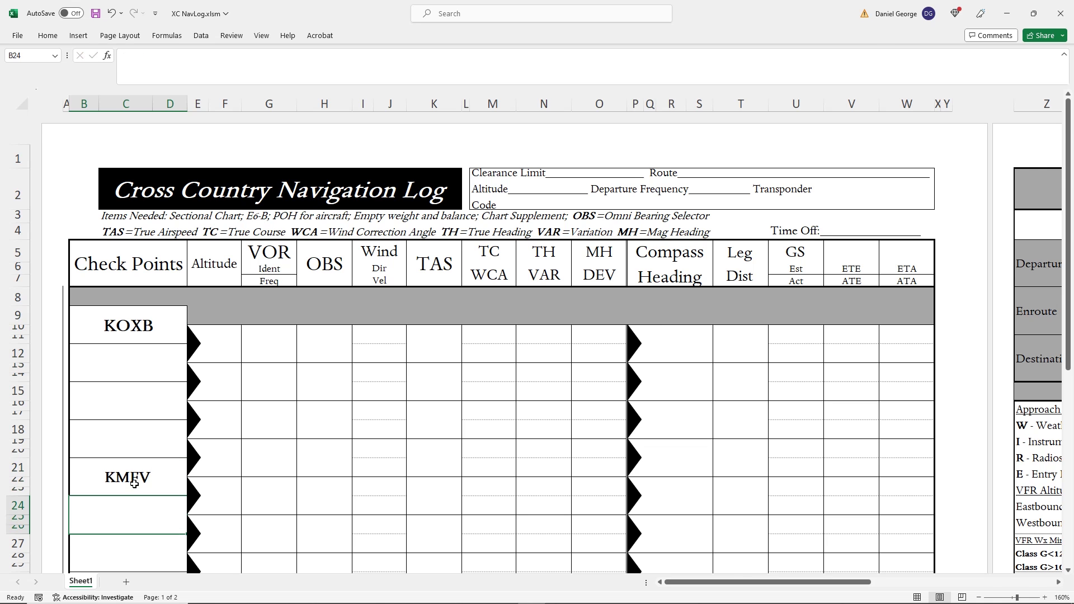
key(alt+Tab)
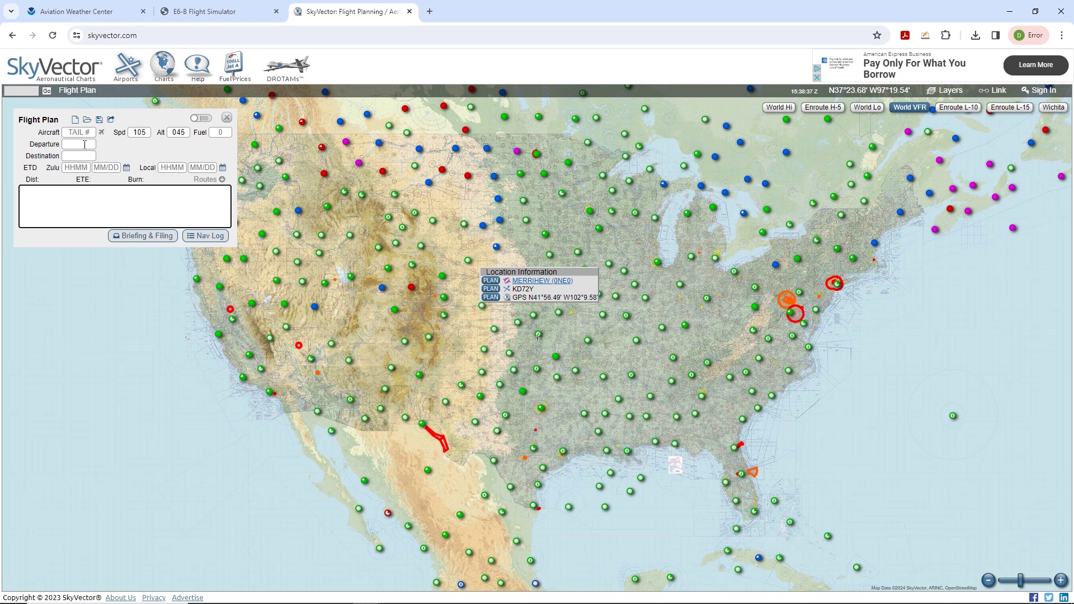
Route the SkyVector flight plan from departure KOXB to destination KMFV and pan the chart over it
click(85, 145)
text(KOXB)
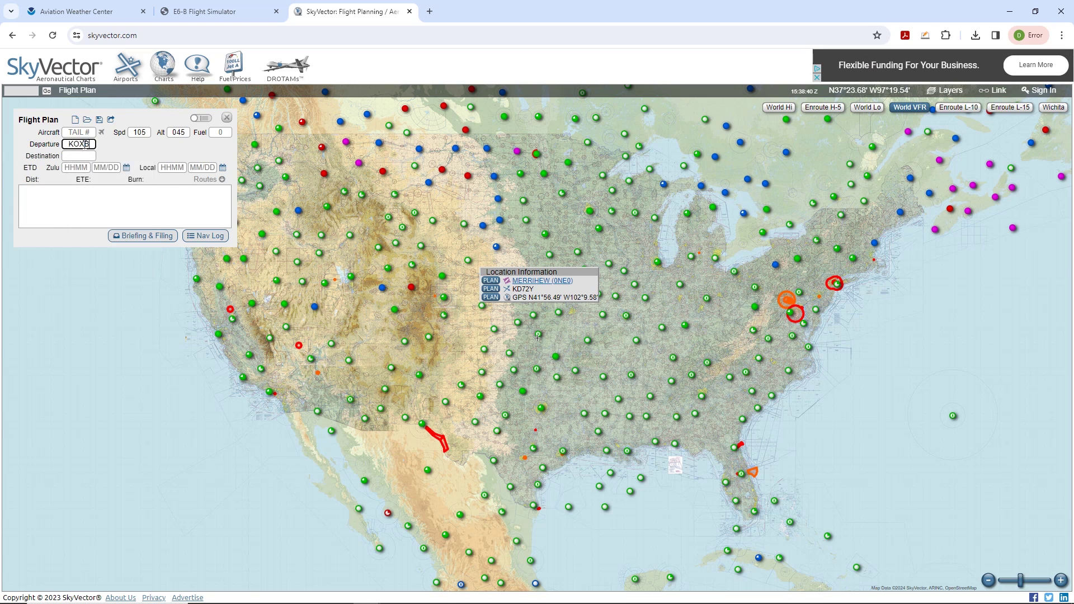
key(Tab)
text(KMFV)
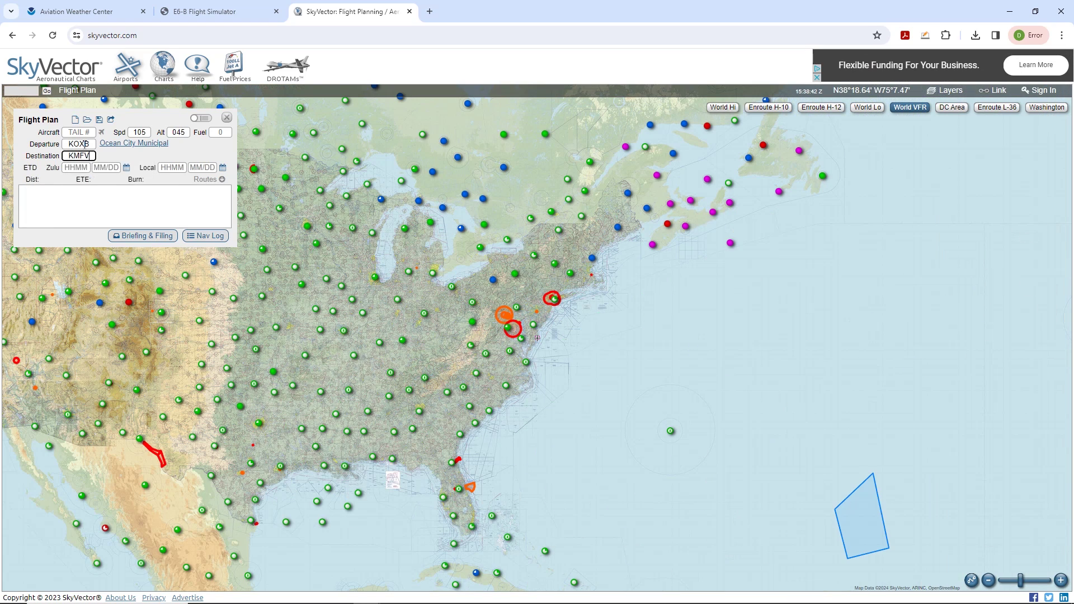
key(Tab)
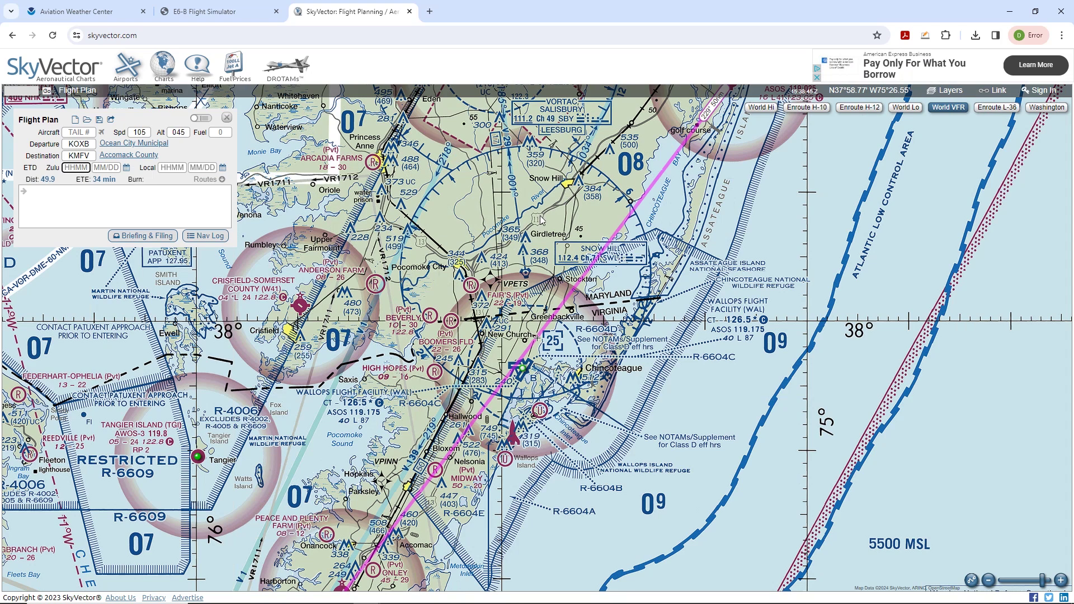
drag(540, 220, 496, 296)
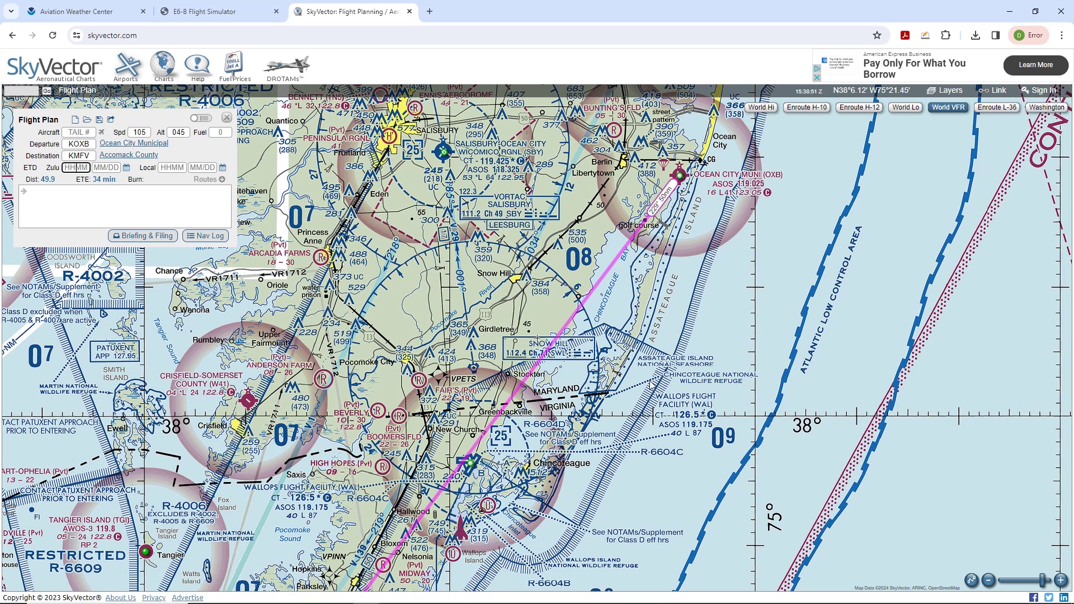
Go to the METAR data page on Aviation Weather Center
click(84, 11)
click(268, 75)
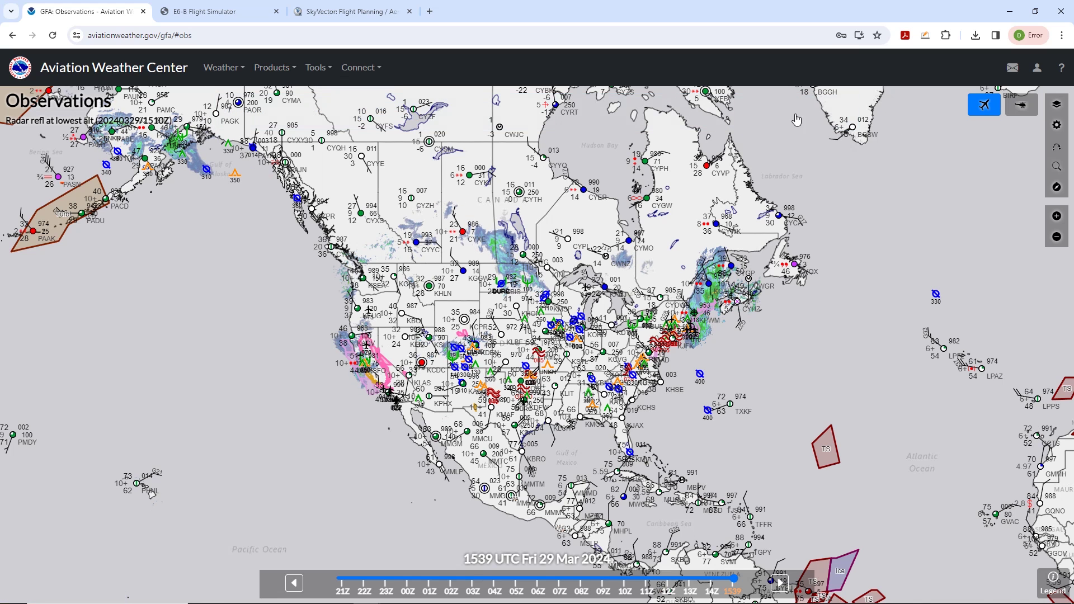
click(272, 68)
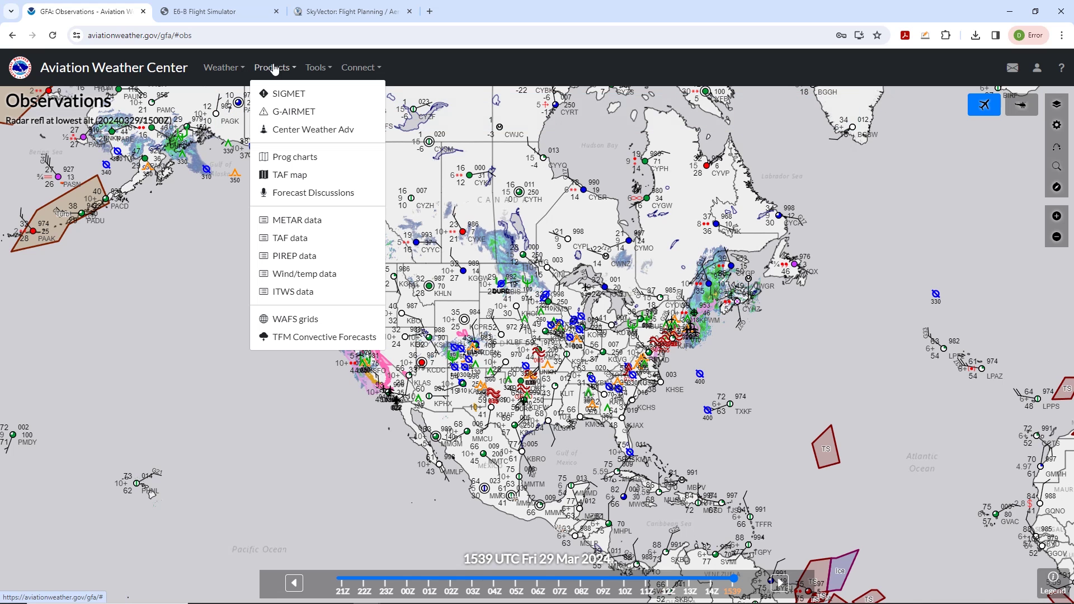
click(307, 219)
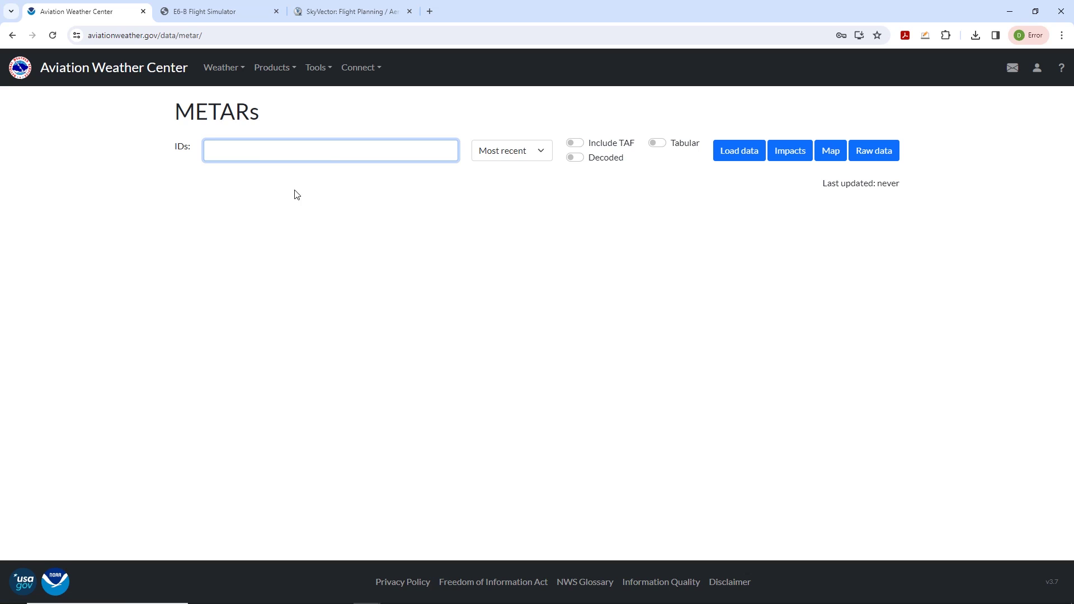
Load KOXB's current METAR and select its report, 32009G26KT 10SM CLR 12/M01 A2989
click(256, 157)
text(koxb)
key(Return)
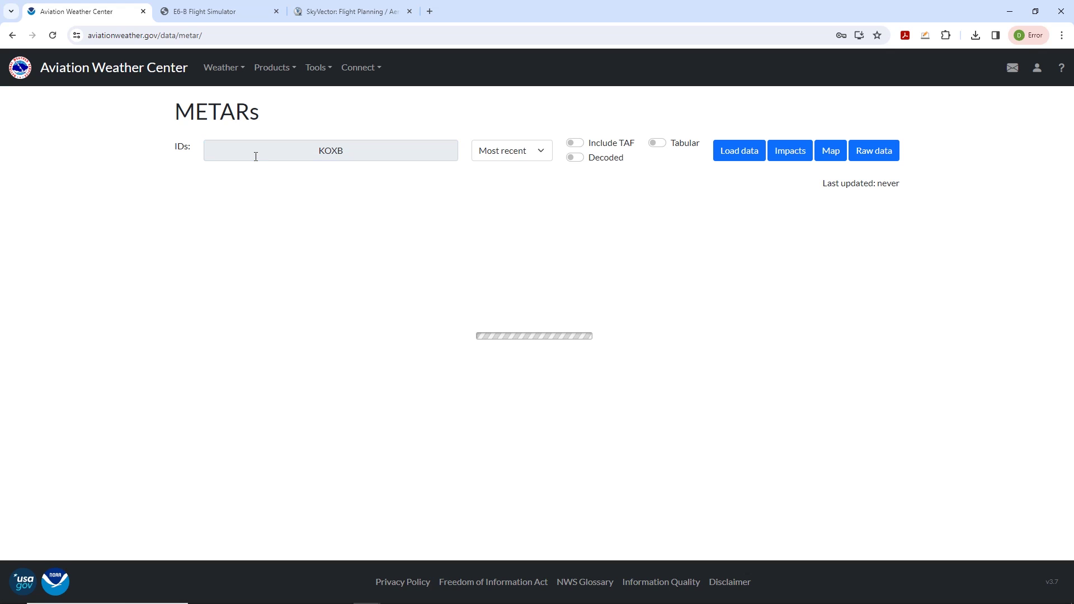
drag(265, 206, 421, 206)
key(ctrl+c)
key(alt+Tab)
Paste the KOXB METAR as Departure and the KMFV METAR as Destination, trimming '291455Z AUTO'
click(217, 66)
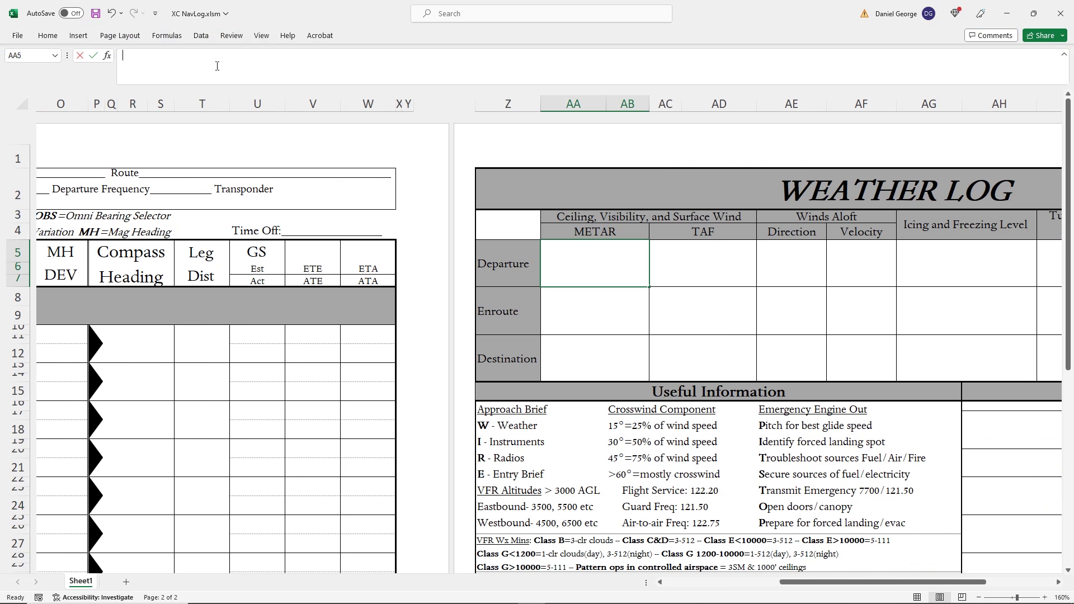
key(ctrl+v)
key(Return)
key(Down)
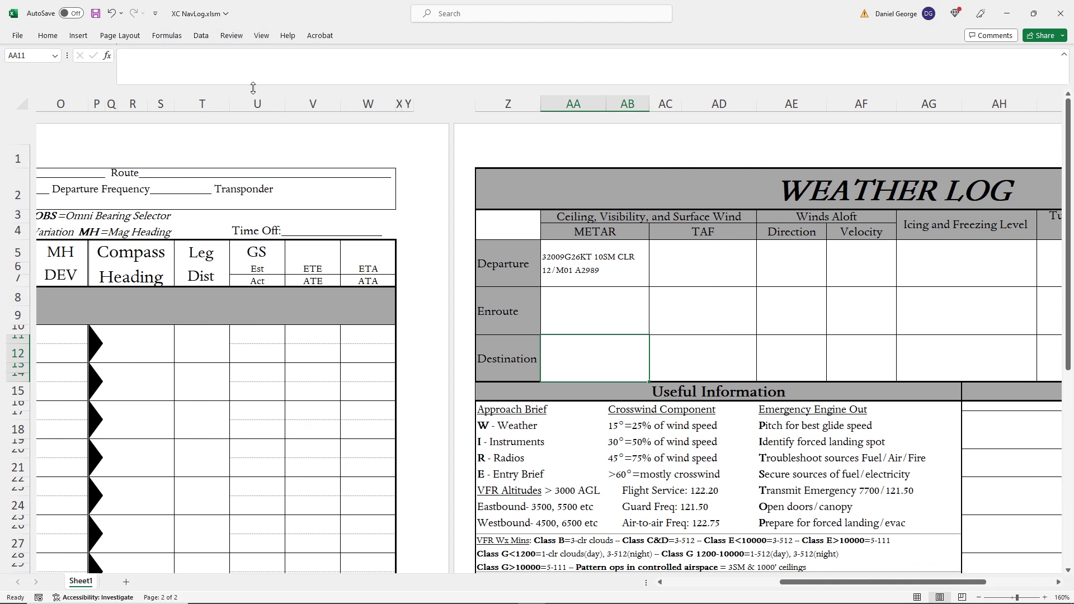
click(240, 67)
text(291455Z AUTO 29010G18KT 10SM SCT075 OVC085 09/01 A2994)
key(Home)
key(ctrl+shift+Right)
key(ctrl+shift+Right)
key(Delete)
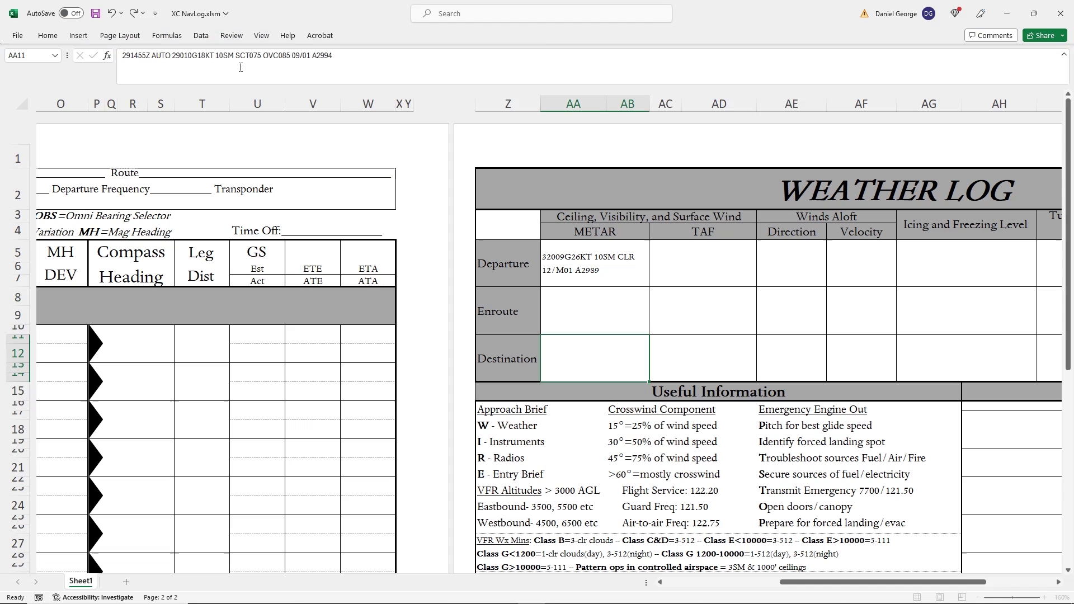
key(Return)
Select the Departure winds aloft Direction cell, then return to Aviation Weather Center's products menu
click(755, 264)
click(774, 265)
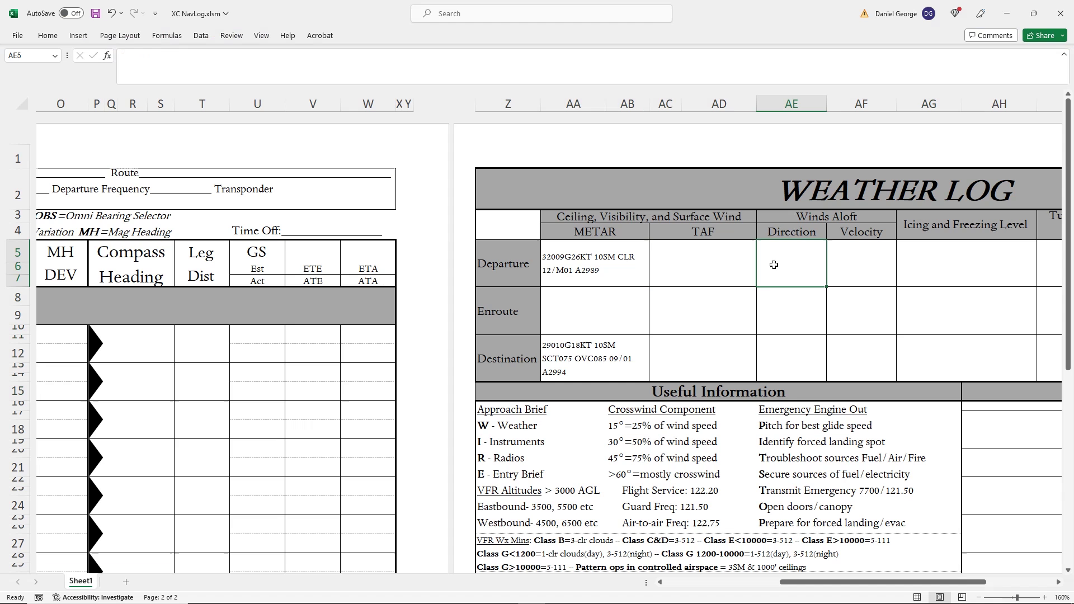
key(alt+Tab)
click(290, 69)
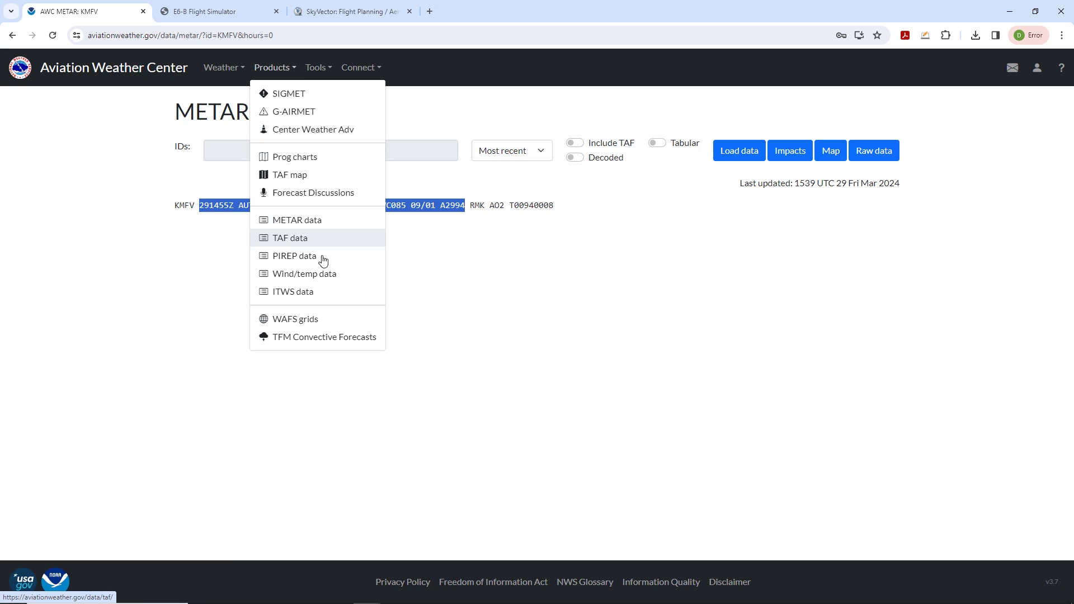
Load the Northeast low-level winds aloft table and select RIC's 3000 ft value, 2922
click(357, 273)
click(575, 145)
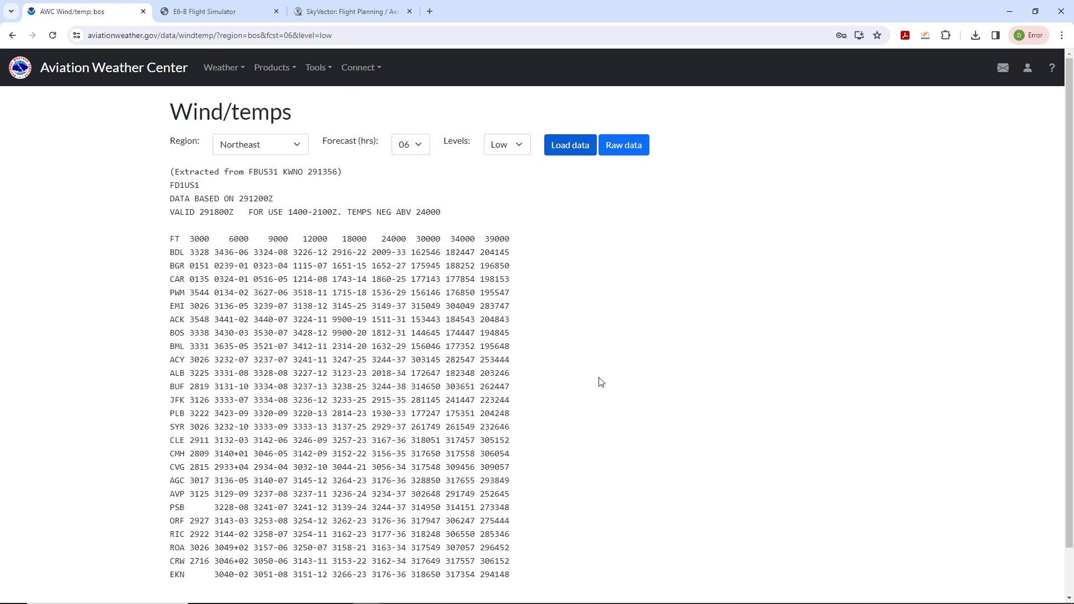
scroll(600, 382, down, 2)
drag(190, 482, 210, 485)
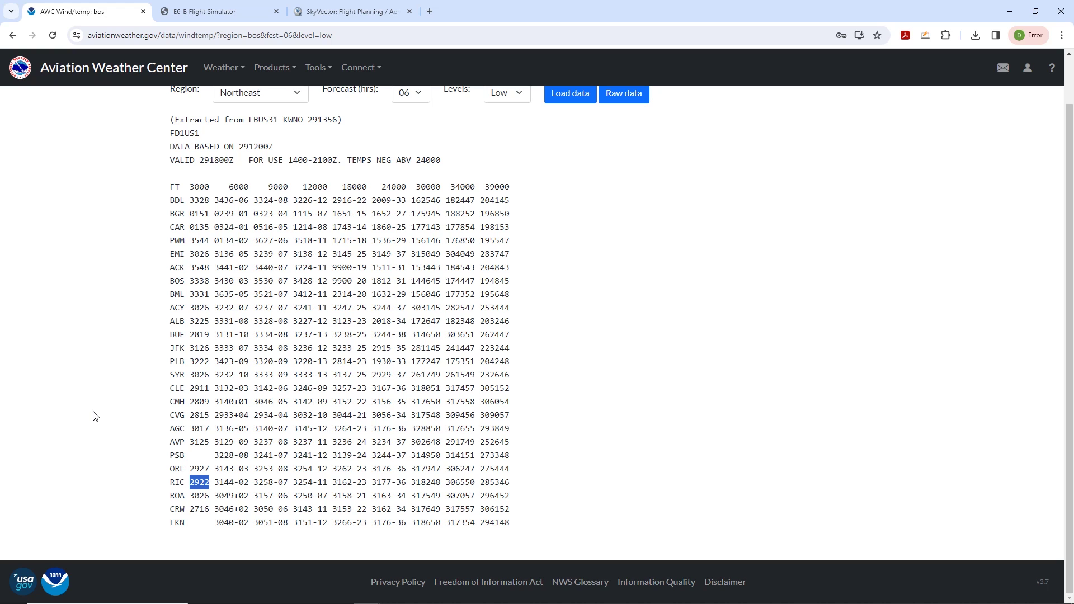
Enter en route winds aloft of direction 290 and velocity 22 in the Weather Log
key(alt+Tab)
text(290)
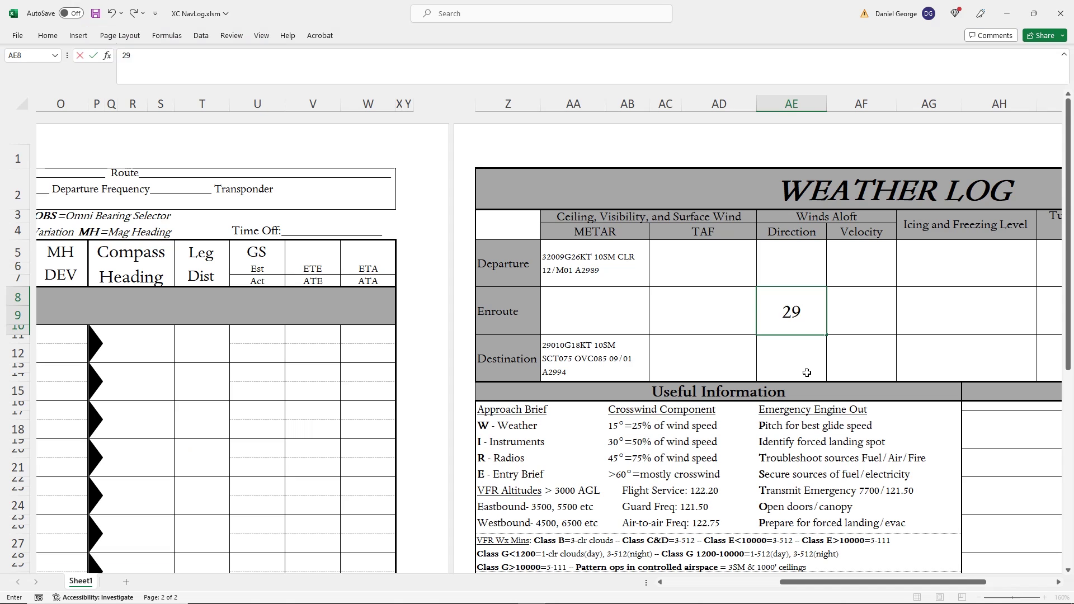
key(Tab)
text(22)
key(Tab)
key(shift+Tab)
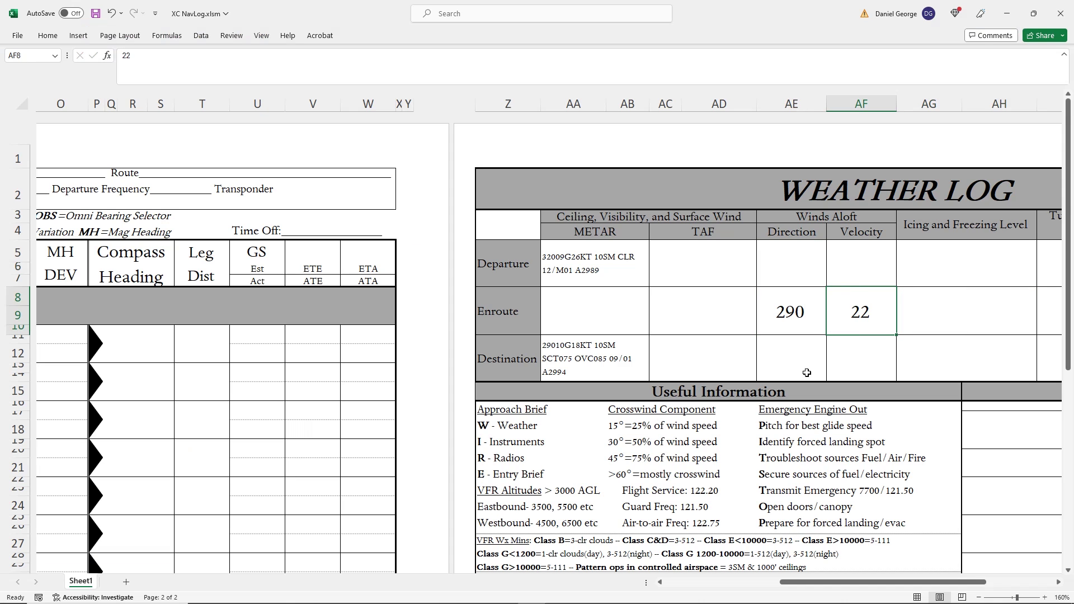
key(alt+Tab)
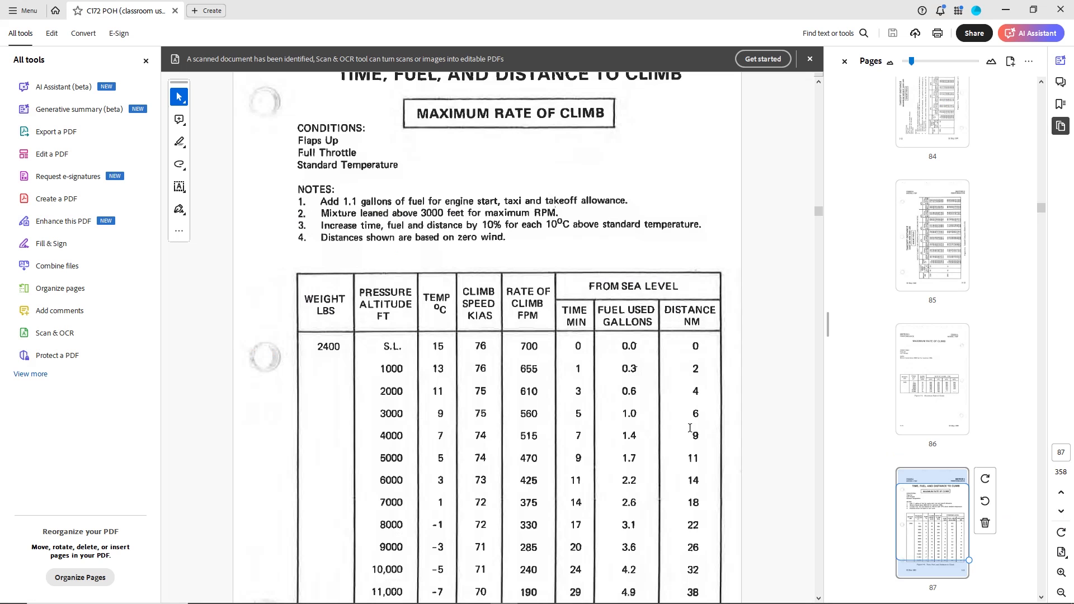
Highlight the 9 NM climb distance to 4000 ft in the POH climb table
drag(692, 424, 699, 439)
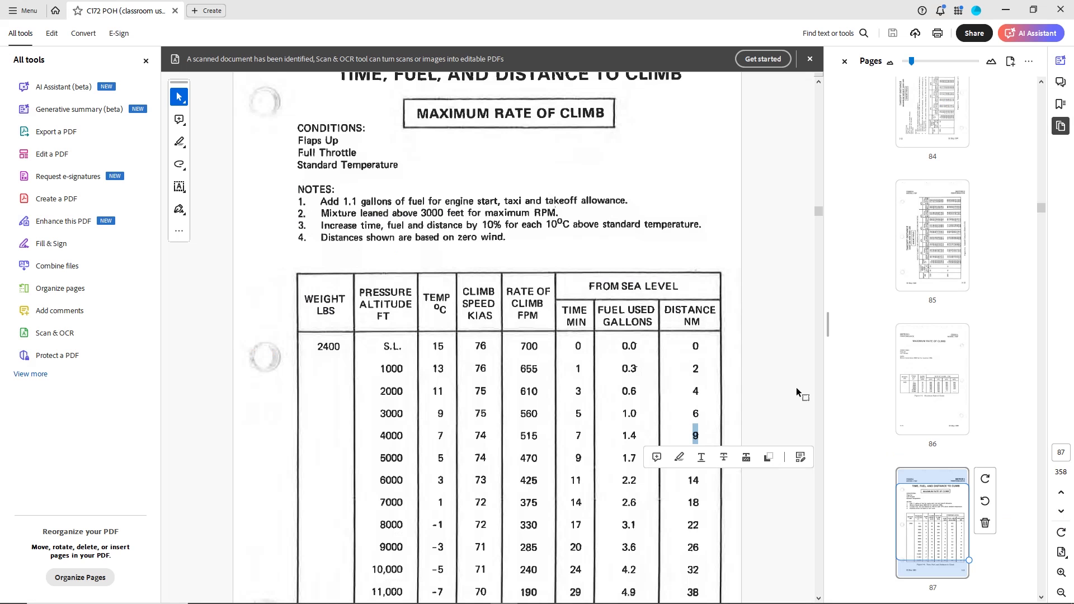
key(alt+Tab)
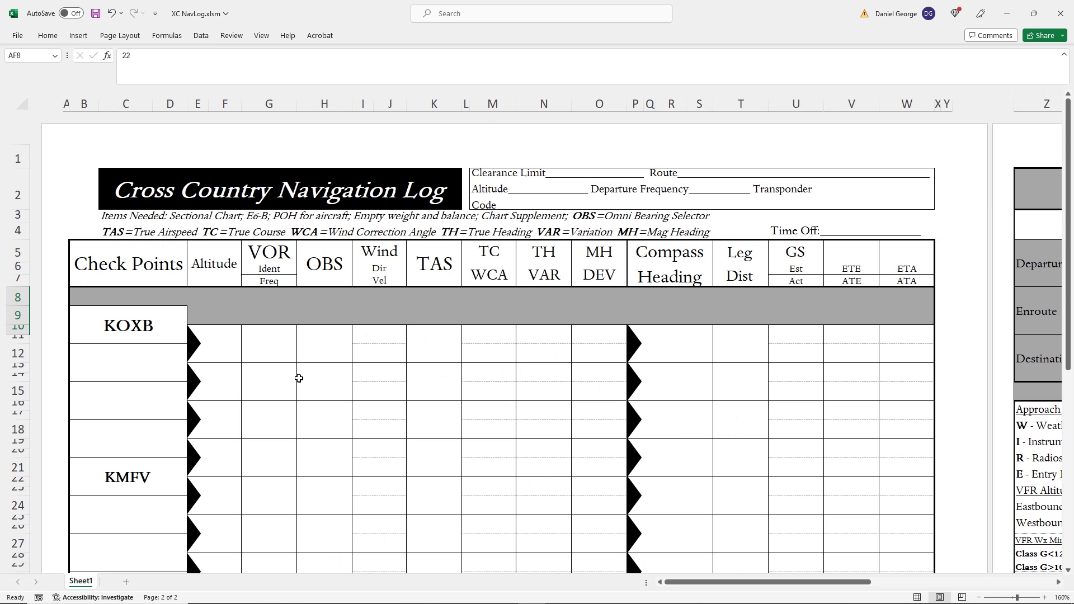
Enter 4500 as the leg altitude in E13
click(235, 373)
text(4500)
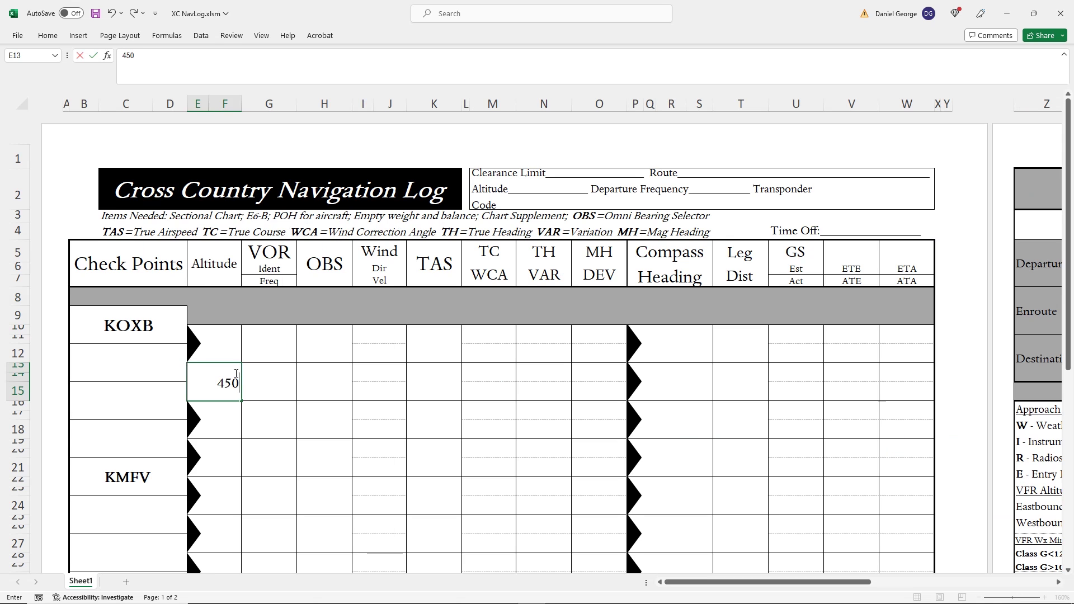
key(Return)
click(235, 373)
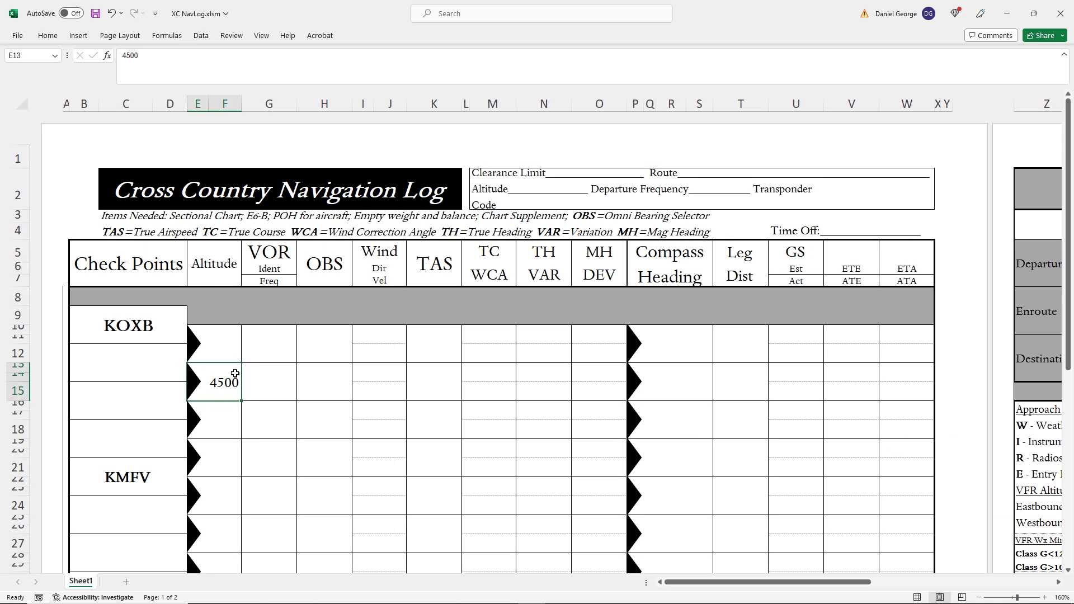
Log the first leg as 10 NM with an estimated time of 8'0"
key(Right)
key(Right)
key(Right)
key(Right)
key(Right)
key(Right)
key(Right)
key(Right)
key(Right)
key(Up)
key(F2)
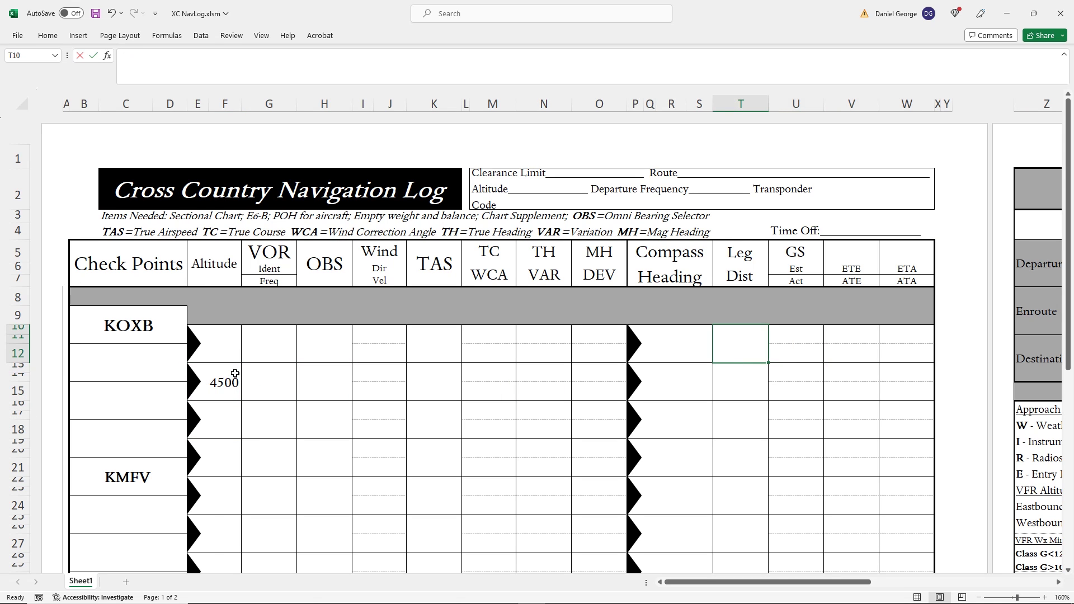
text(10)
key(Right)
key(Right)
key(F2)
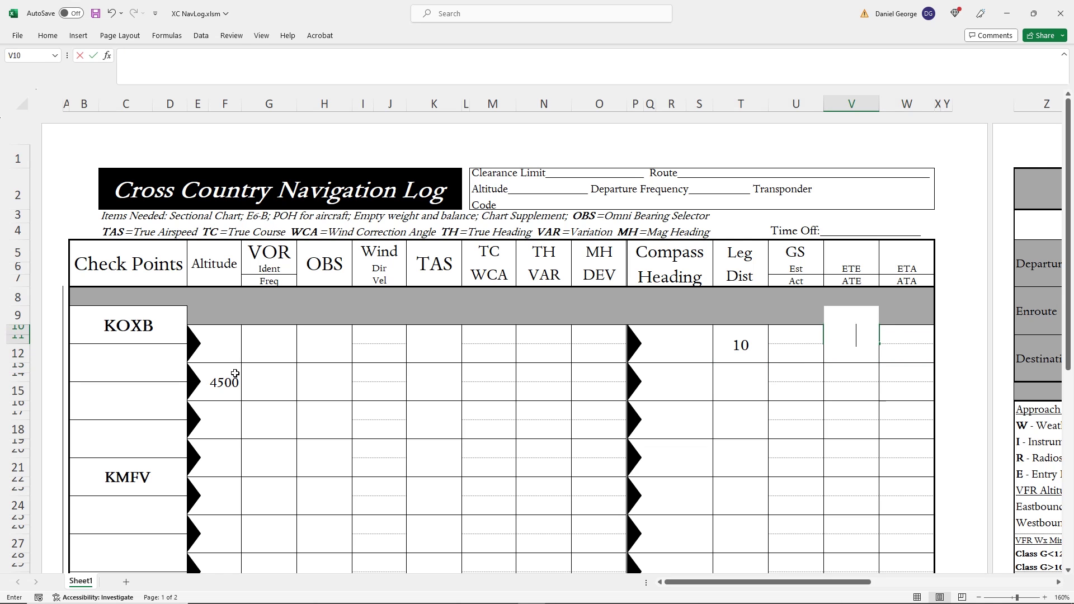
text(8'0)
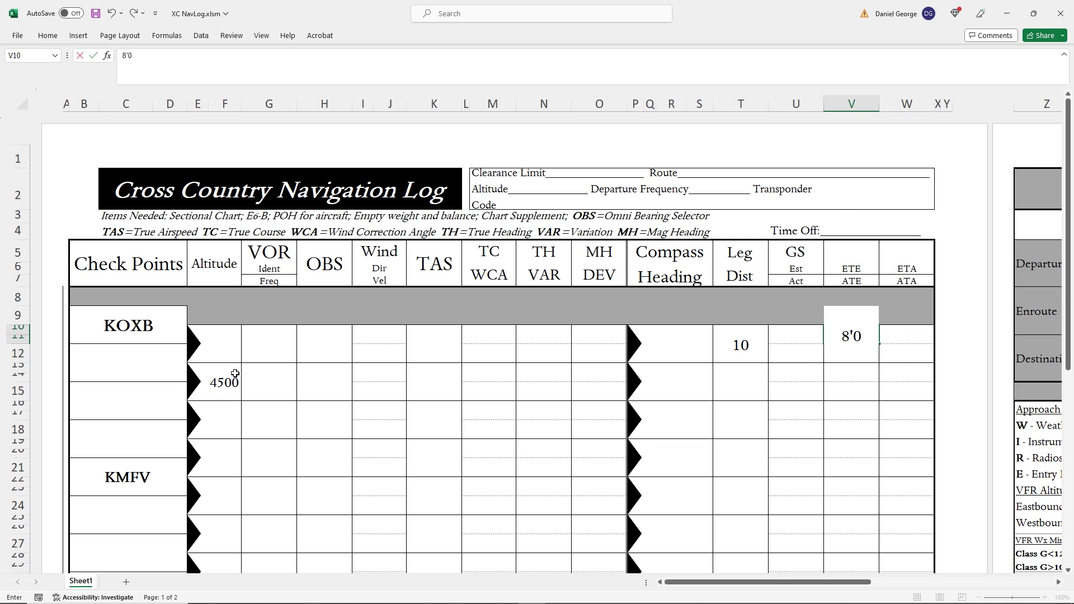
text(")
key(Return)
key(alt+Tab)
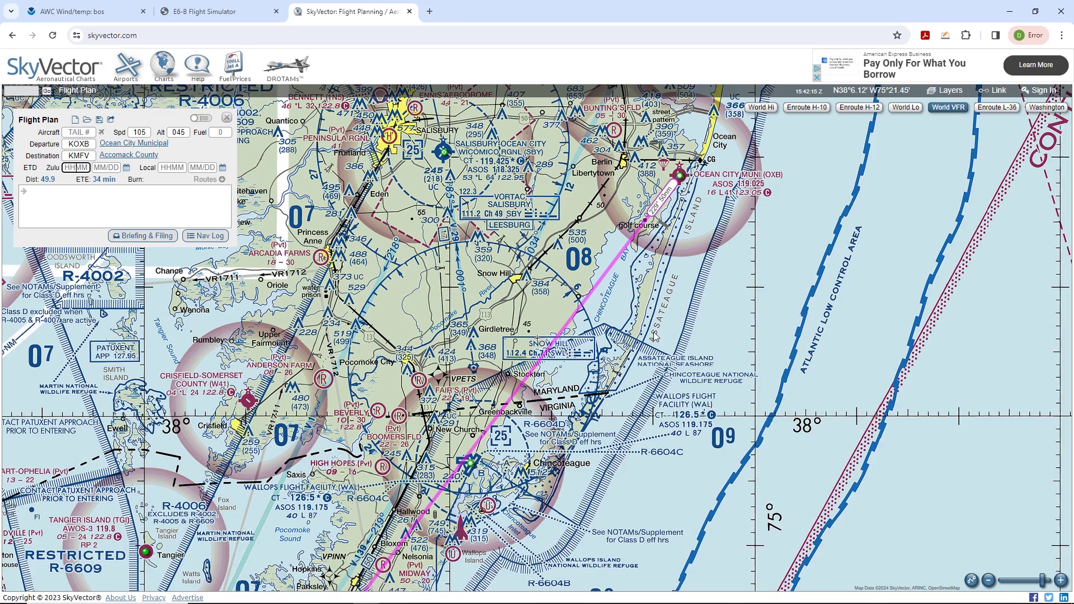
Add GPS waypoints to the SkyVector route at the end of the bay and near Wallops
drag(654, 335, 627, 376)
double_click(618, 343)
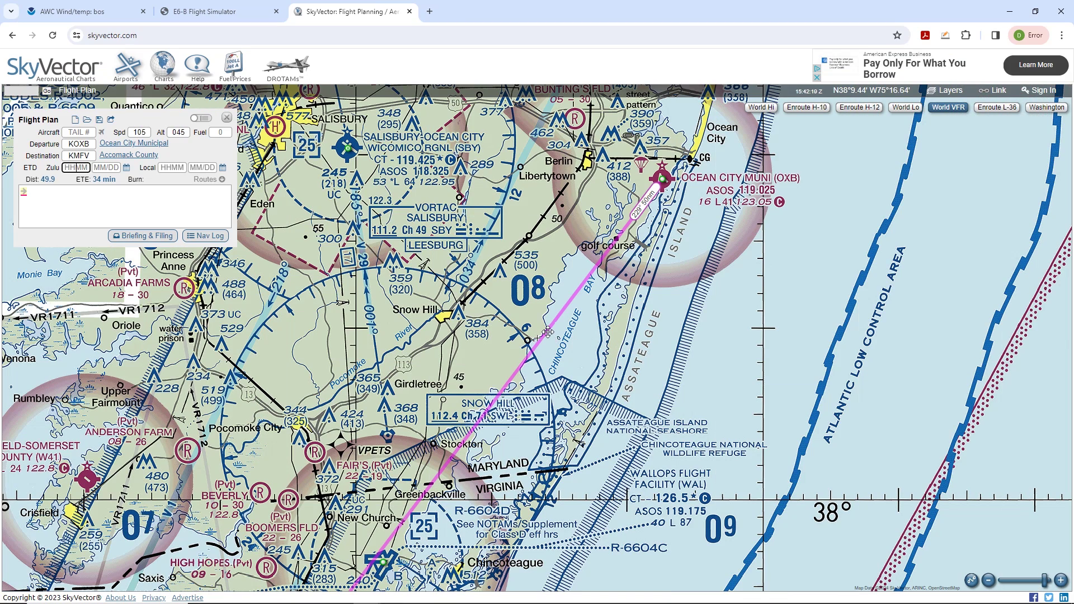
click(547, 332)
click(562, 374)
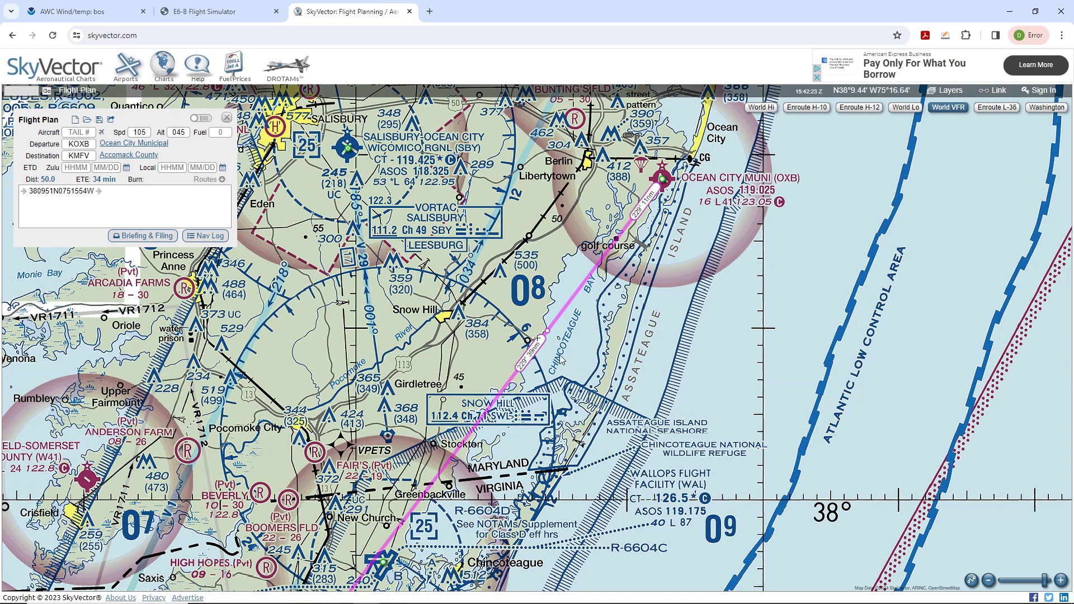
drag(548, 332, 553, 323)
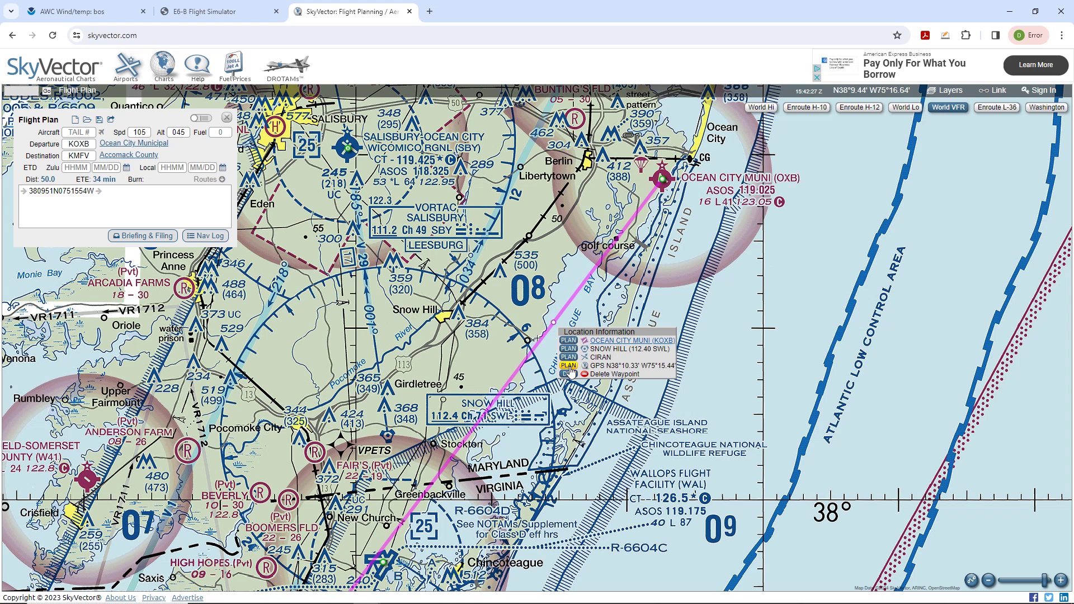
click(570, 365)
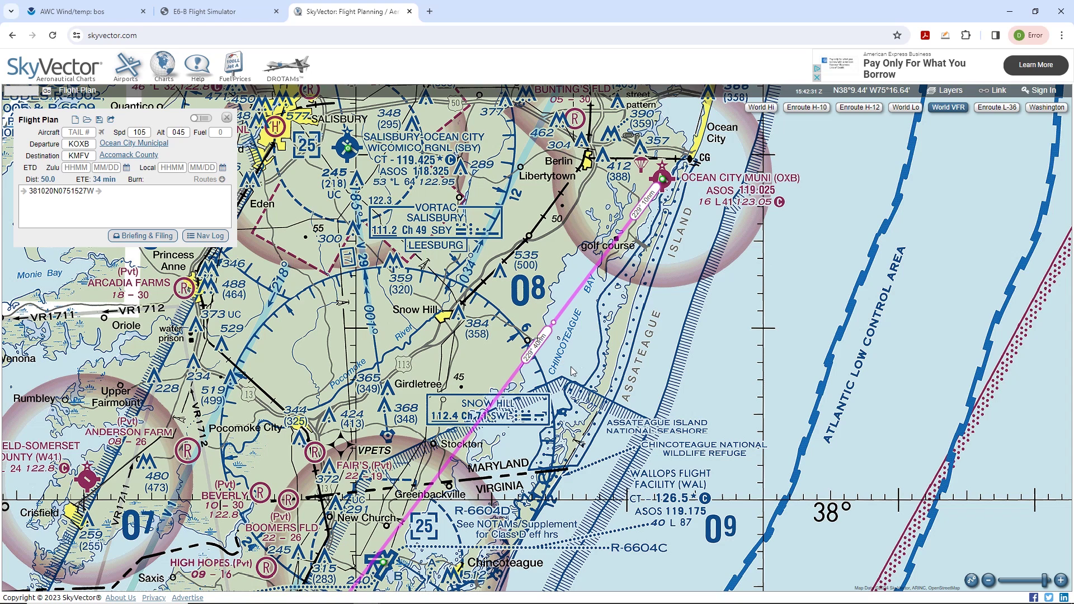
drag(582, 471, 609, 358)
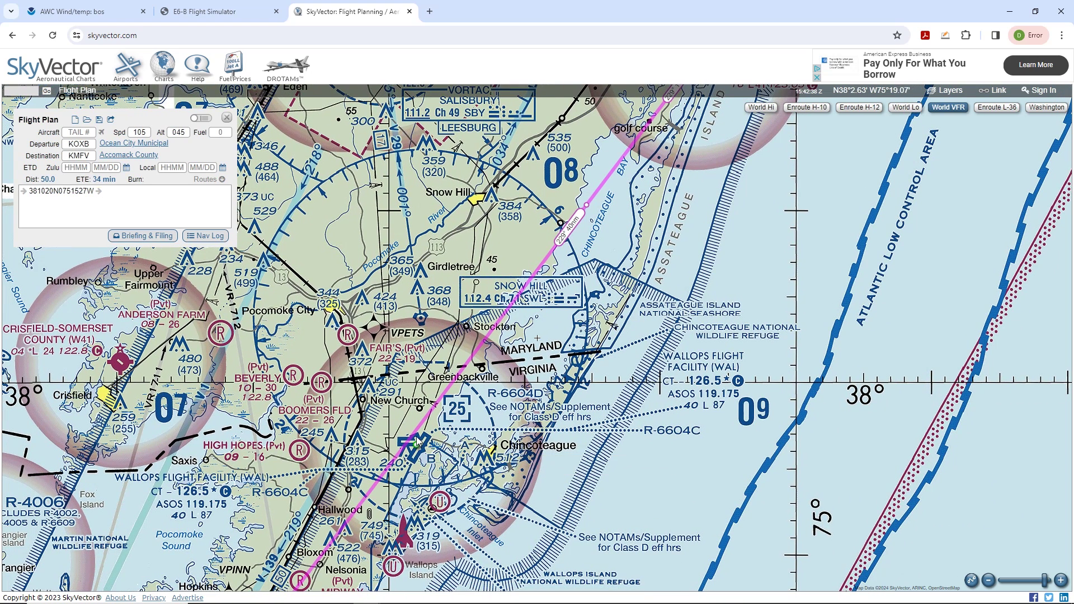
click(413, 433)
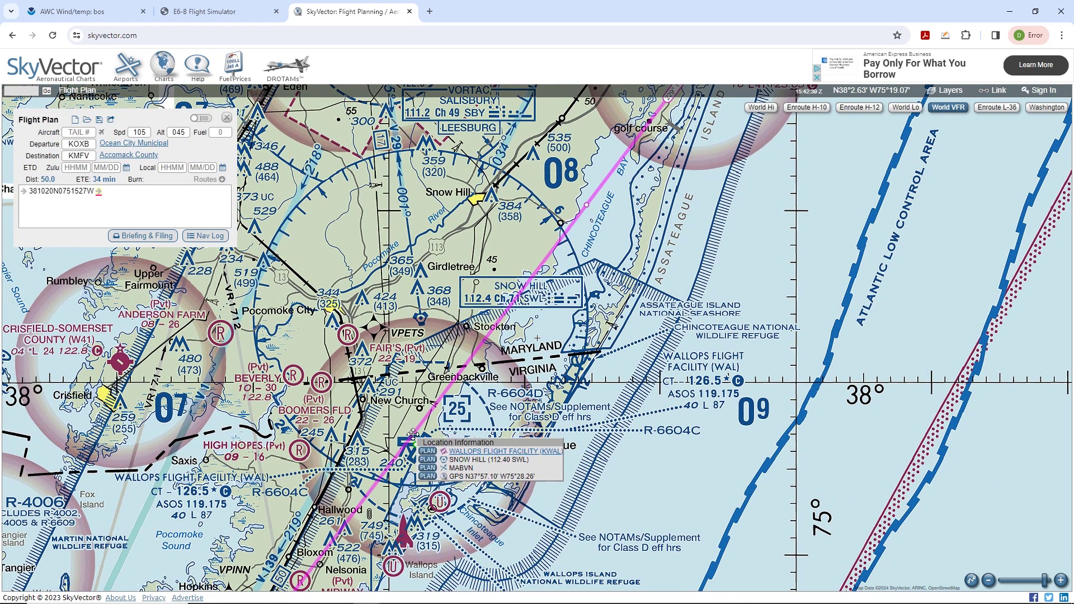
click(427, 477)
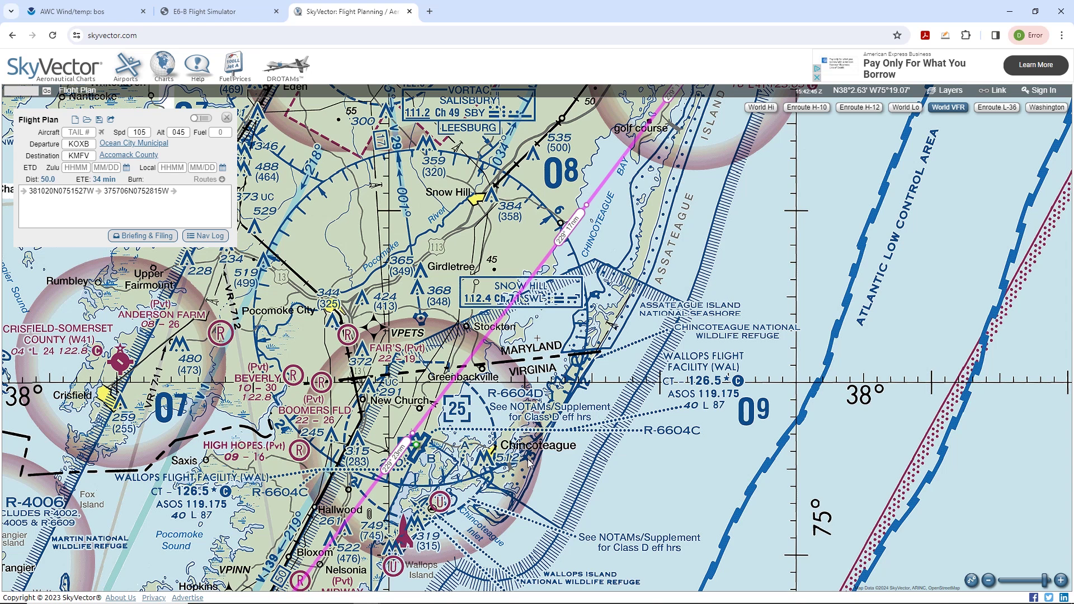
Log checkpoints TOC (end of bay), in smaller font, and WLL, with a 17 NM second leg
key(alt+Tab)
text(end of bay))
key(ctrl+shift+Left)
key(ctrl+shift+Left)
key(ctrl+shift+Left)
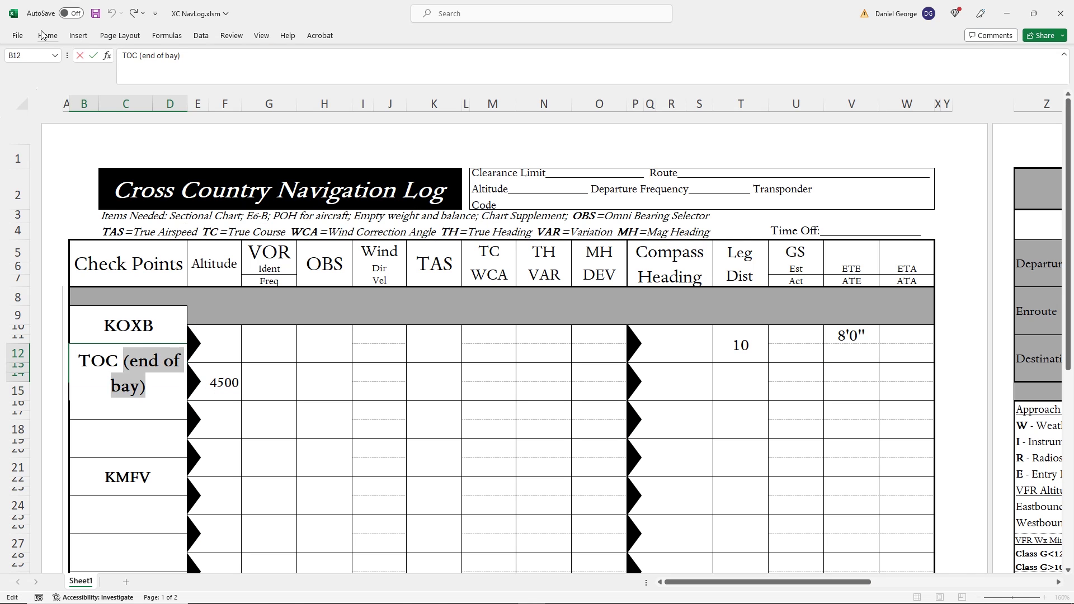
click(43, 35)
key(Return)
text(WLL)
key(Return)
click(740, 383)
text(17)
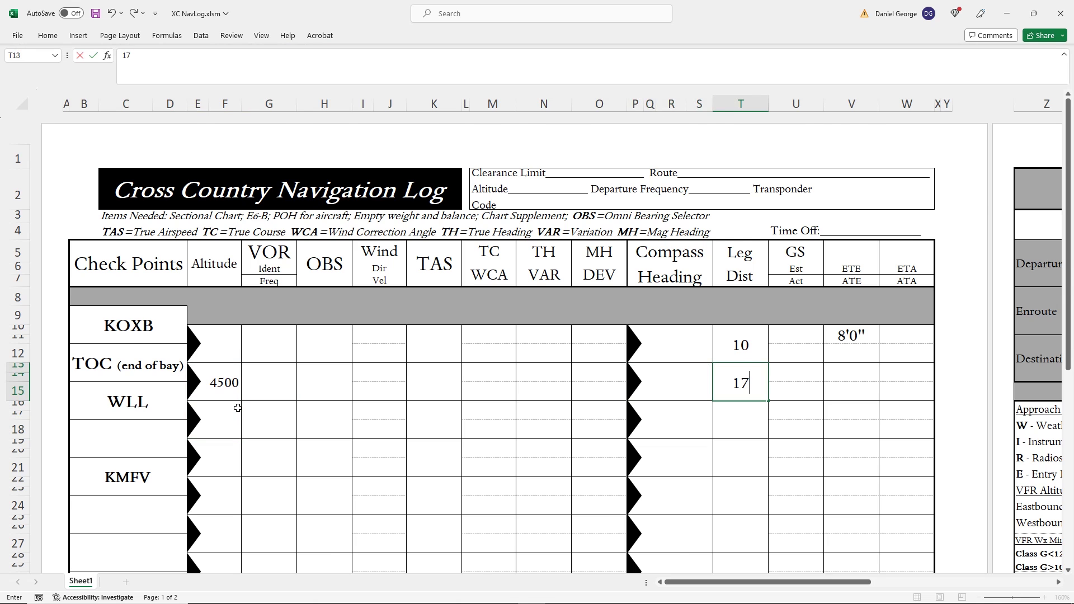
Add a third GPS waypoint near Bloxom, 375006N0753456W, to the route
key(alt+Tab)
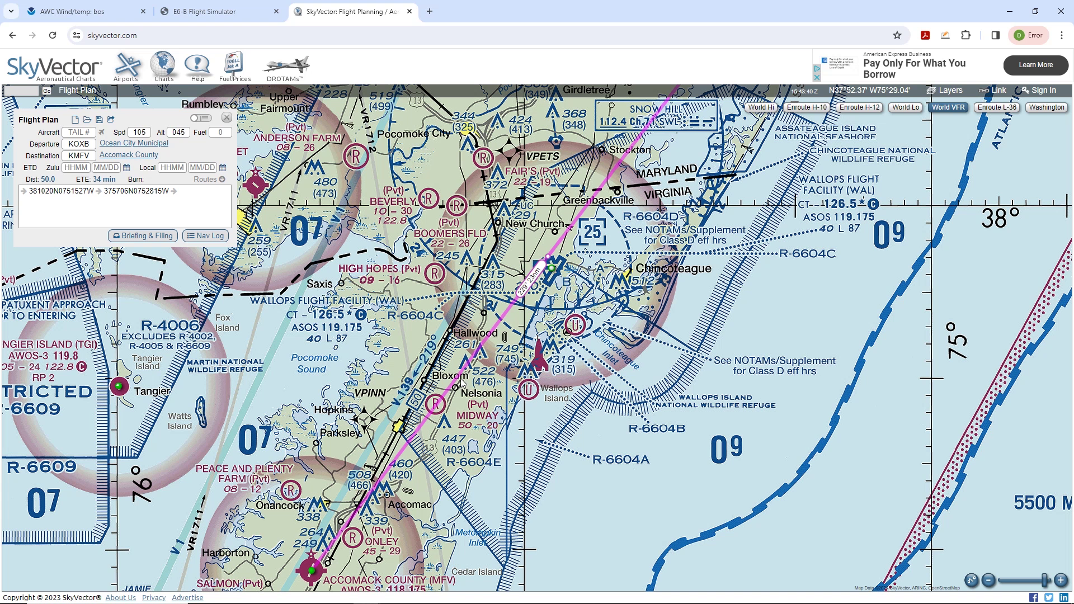
click(457, 379)
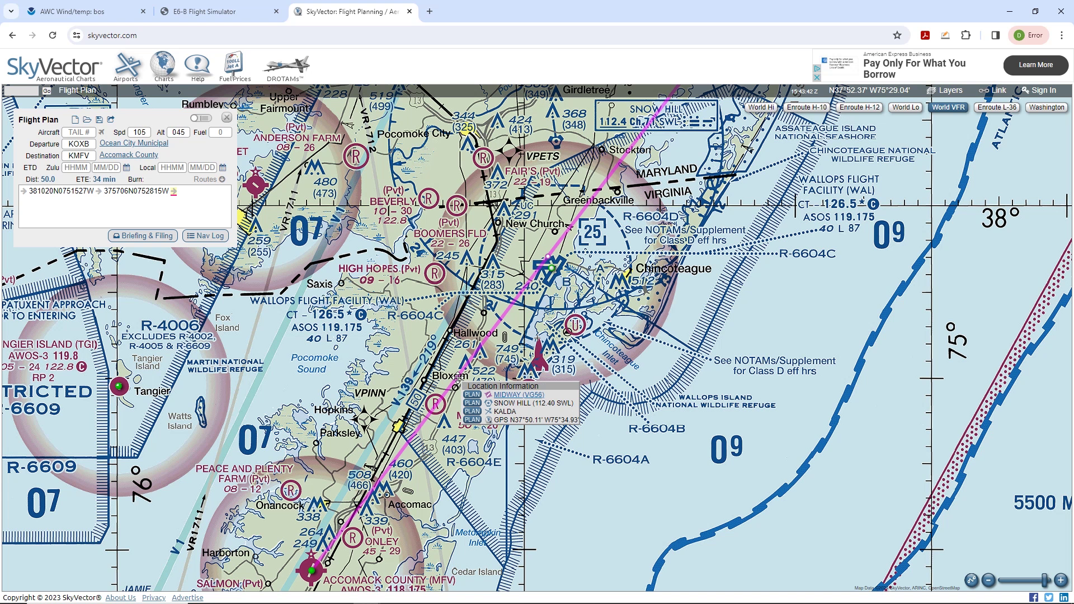
click(471, 420)
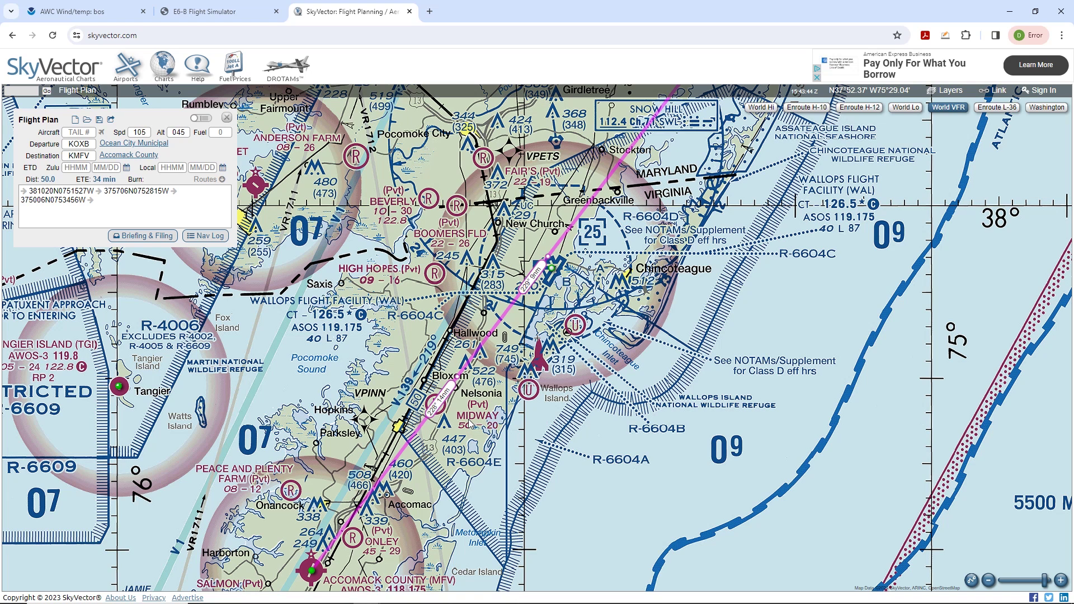
Prefix checkpoint B18 with 'TOD' so it reads TOD xsection rt13 @ nelsonia
key(alt+Tab)
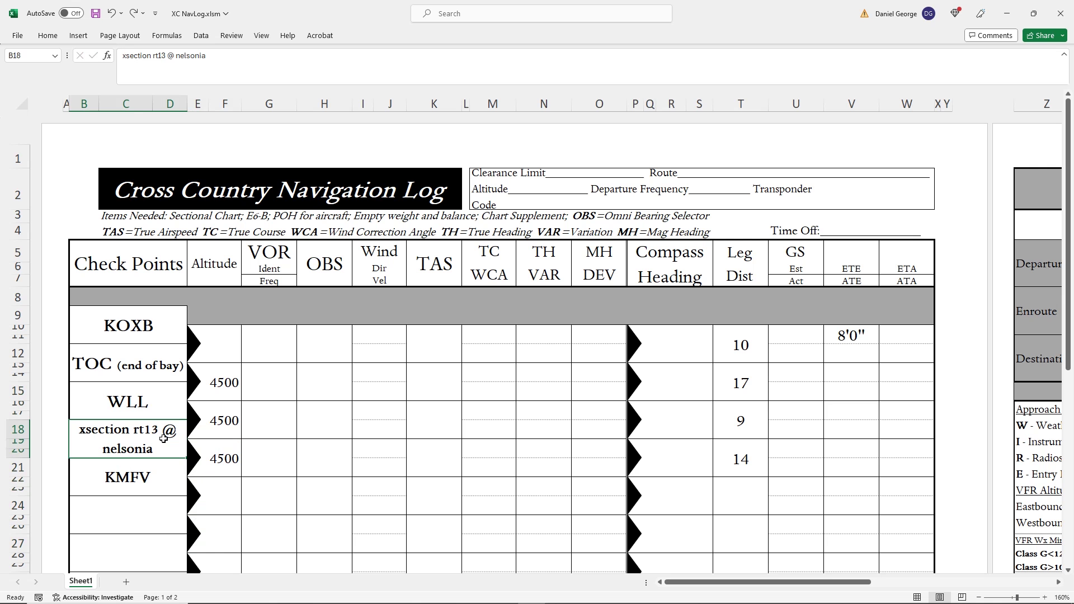
click(194, 85)
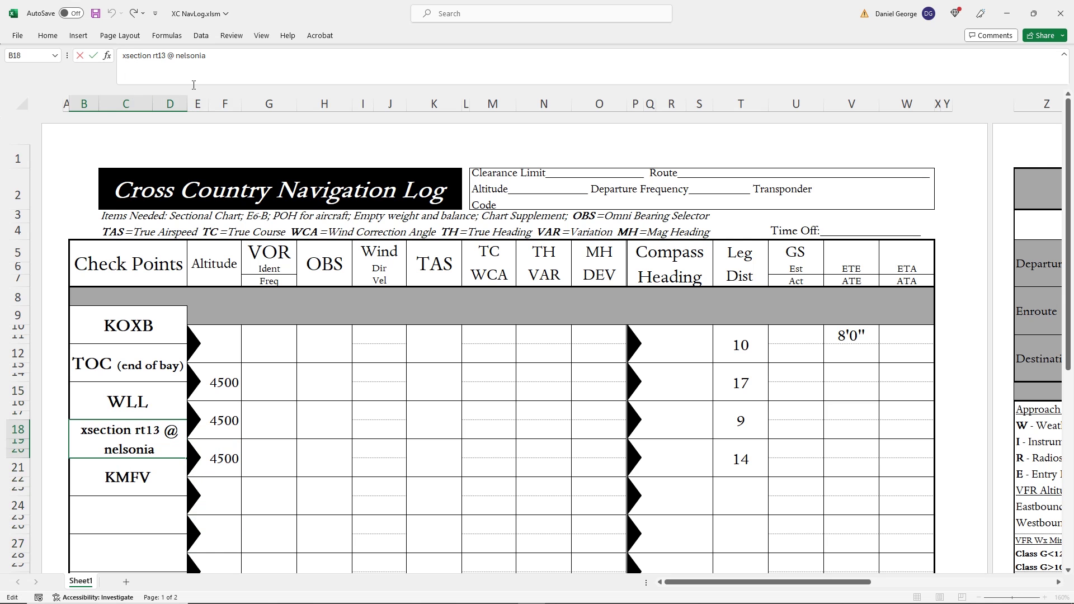
text(TOD)
key(Return)
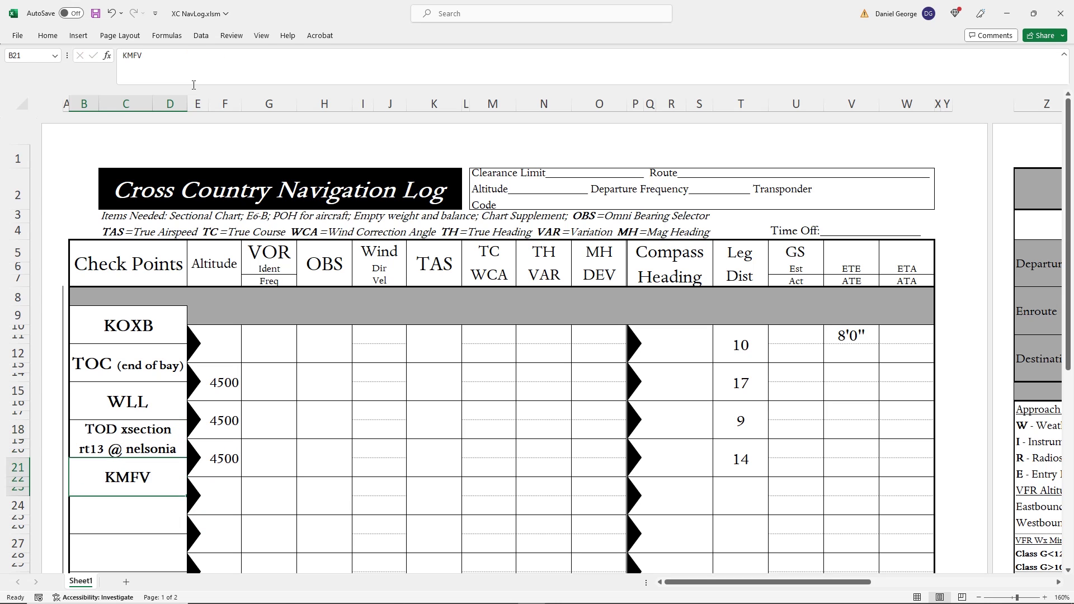
key(Up)
key(Down)
Insert SBY ahead of the first waypoint in SkyVector's route and pan to the Salisbury leg
key(alt+Tab)
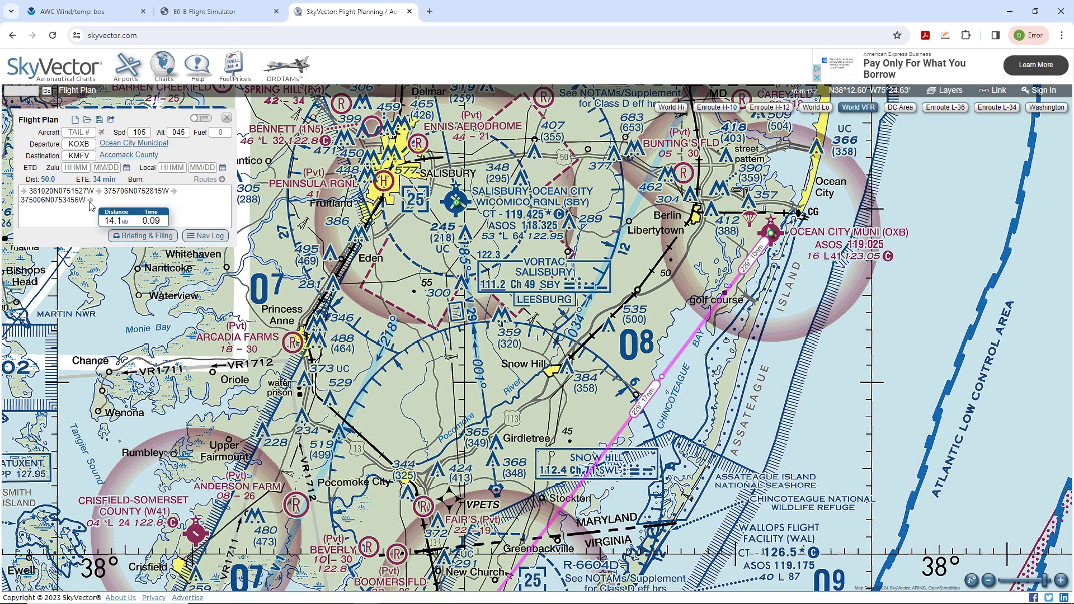
mouse_move(90, 206)
click(29, 191)
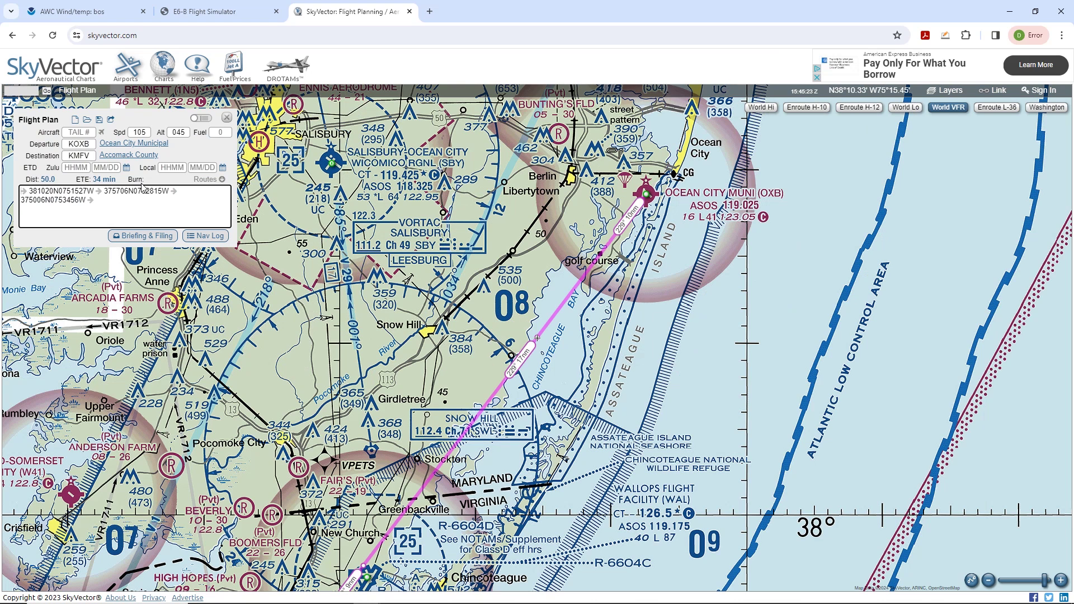
text(SBY)
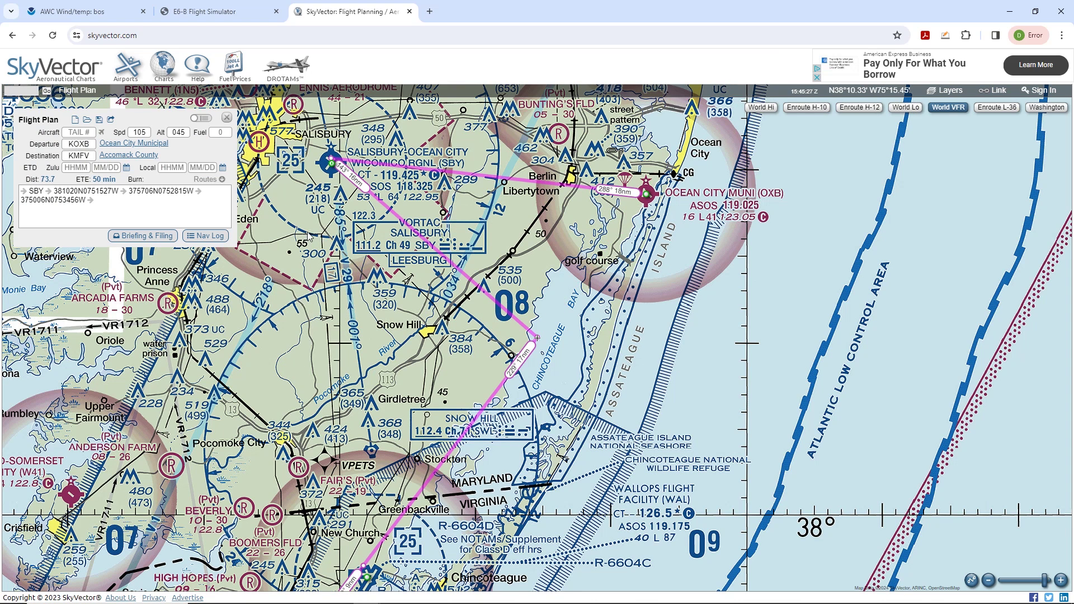
drag(306, 235, 331, 285)
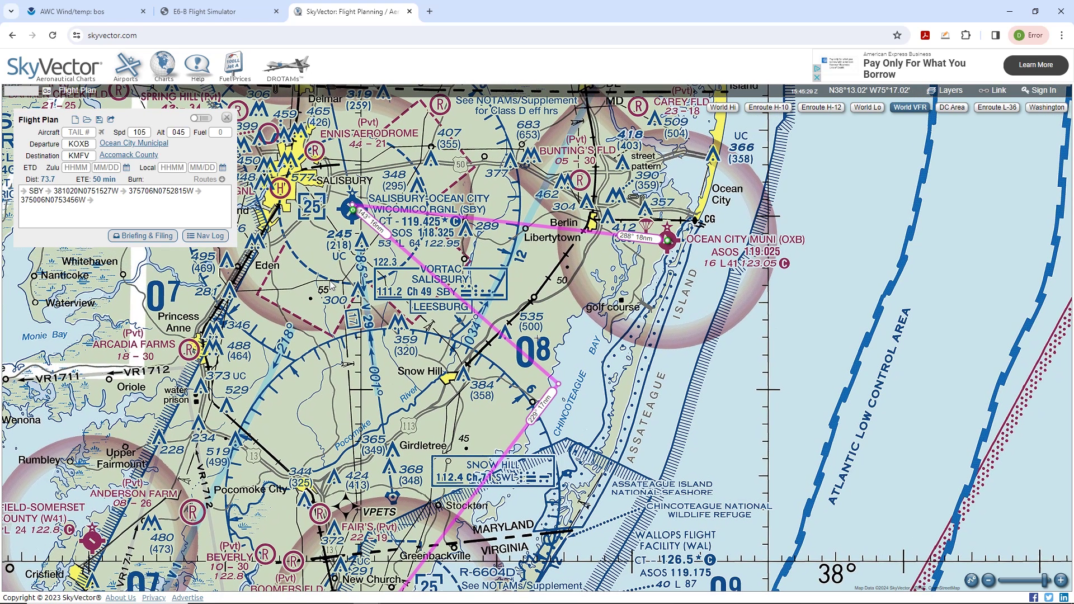
Enter VOR SBY with frequency 111.20 and OBS course 143 for the first leg
key(alt+Tab)
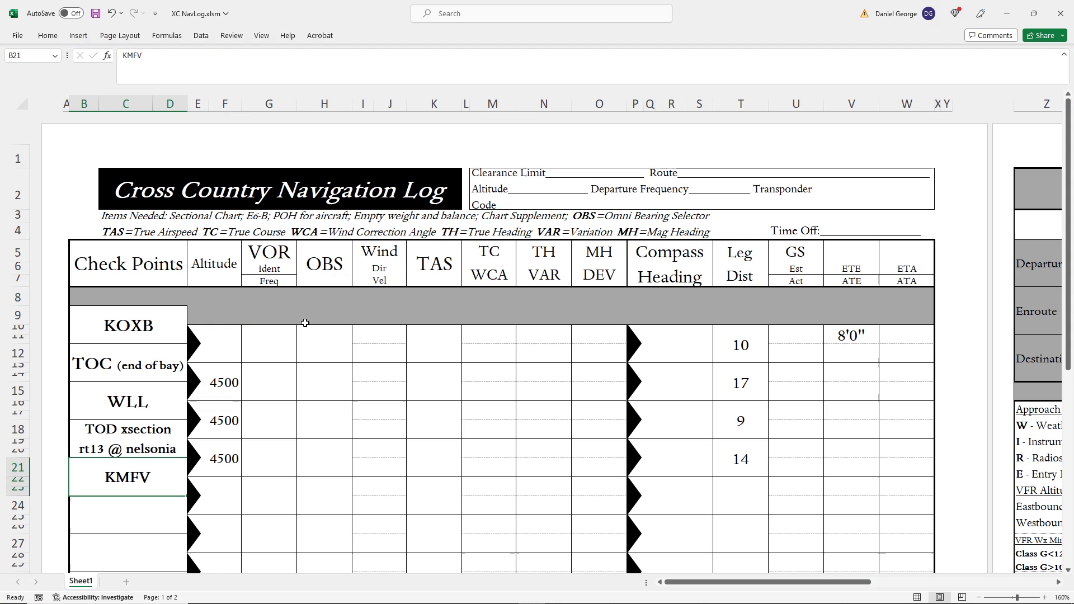
click(281, 330)
text(SBY)
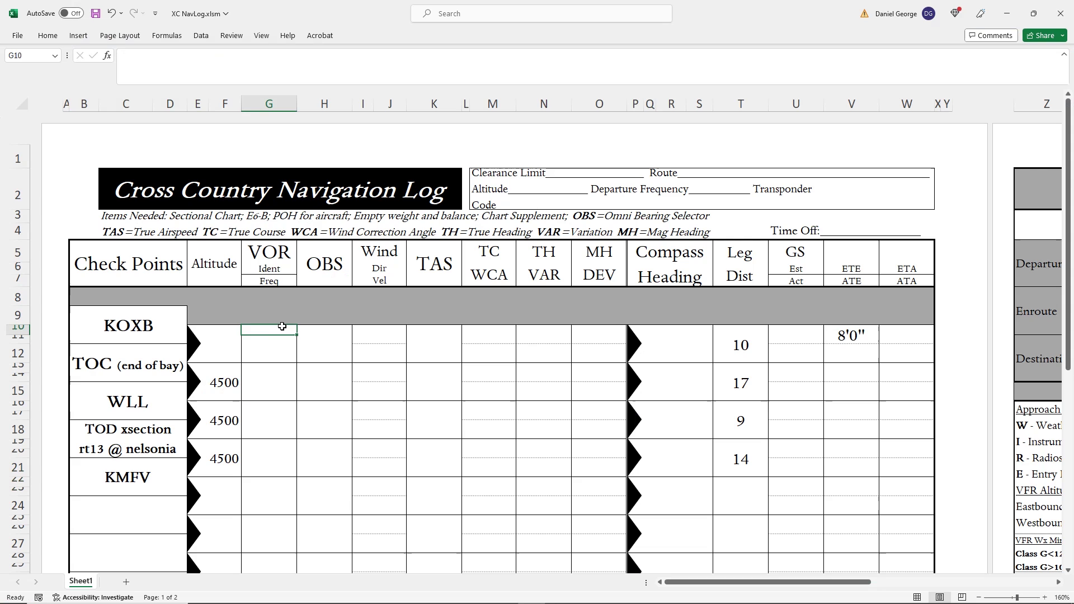
key(Return)
key(Return)
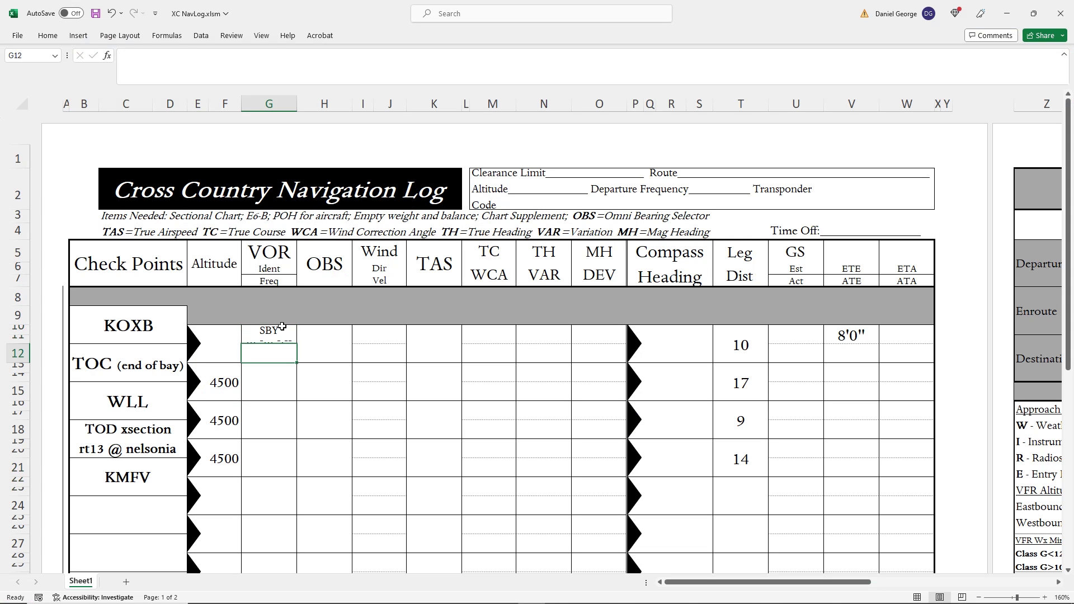
text(111.20)
key(Return)
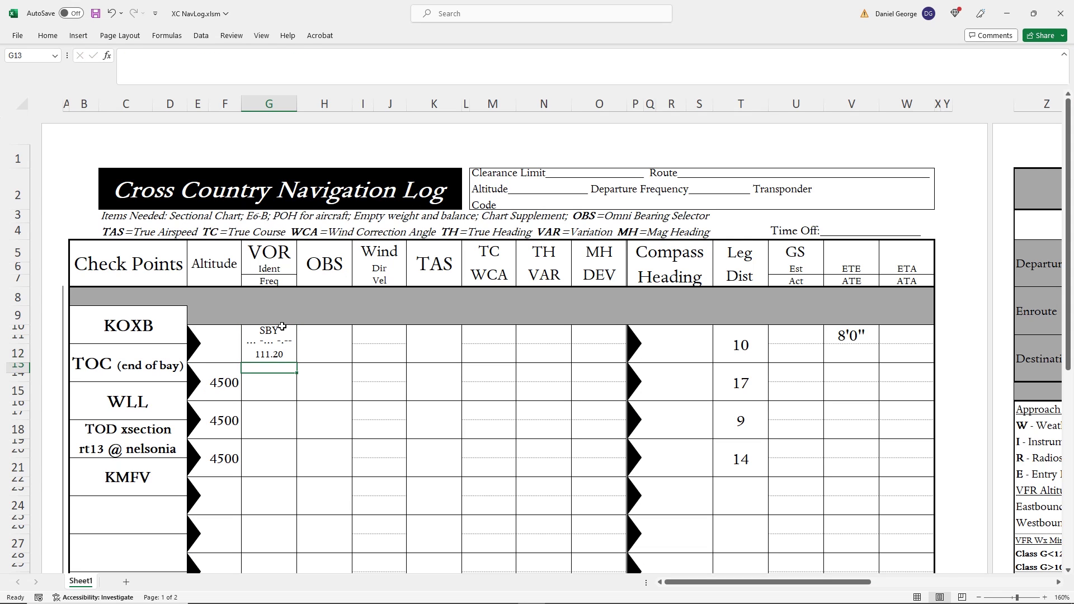
key(Right)
key(Up)
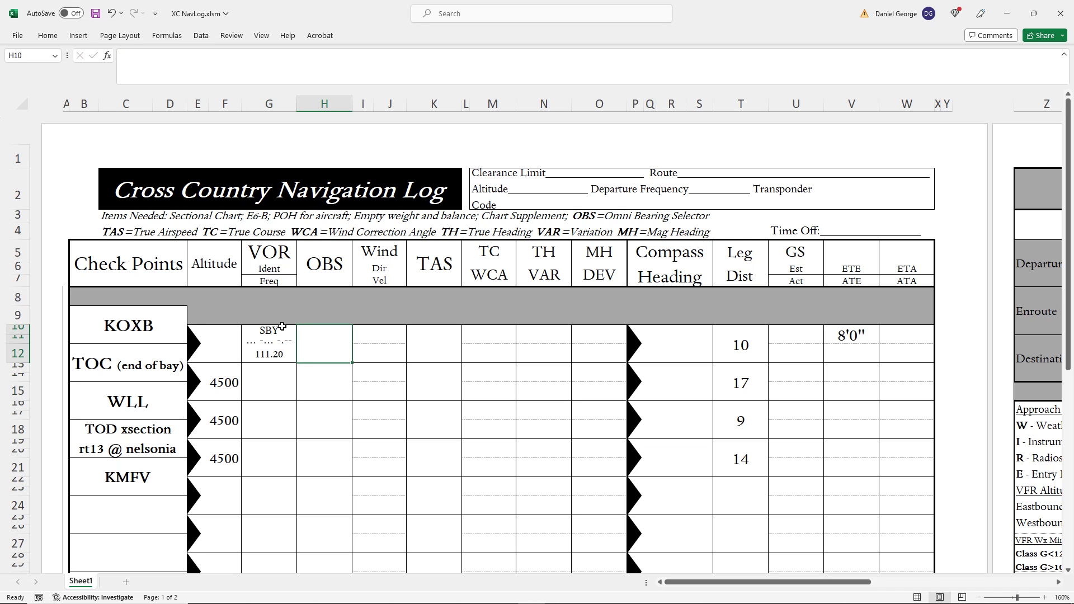
text(143)
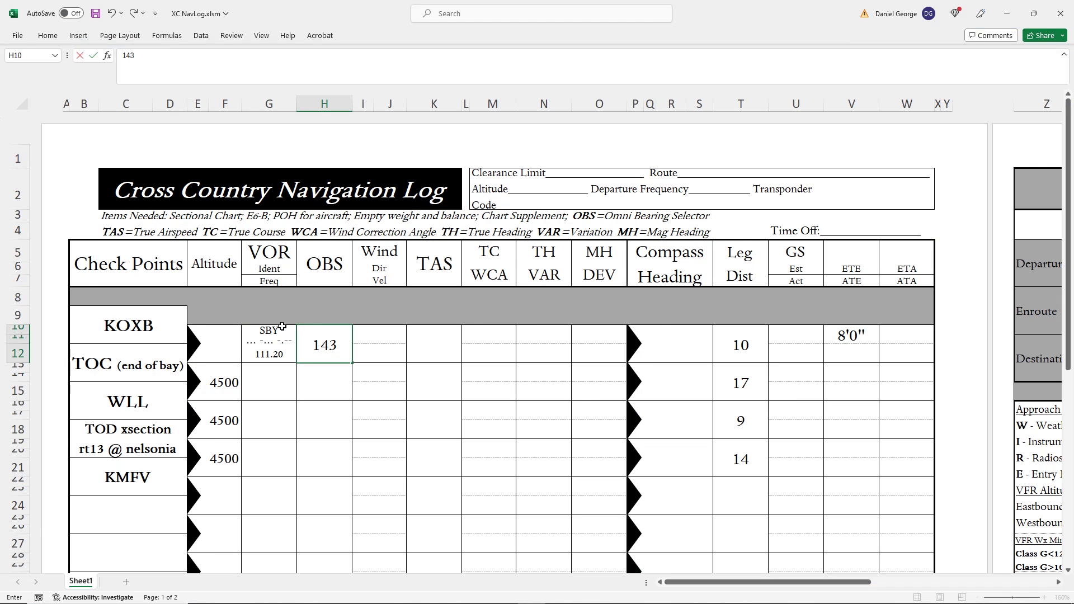
In SkyVector, drop the empty leading waypoint and pan to the Snow Hill and Crisfield area
key(alt+Tab)
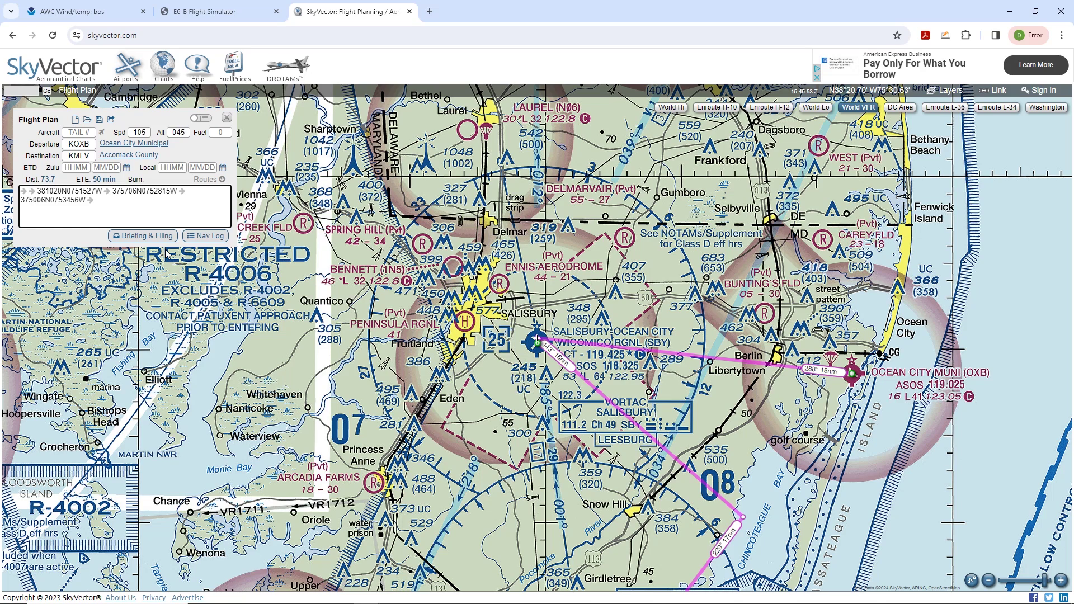
key(Return)
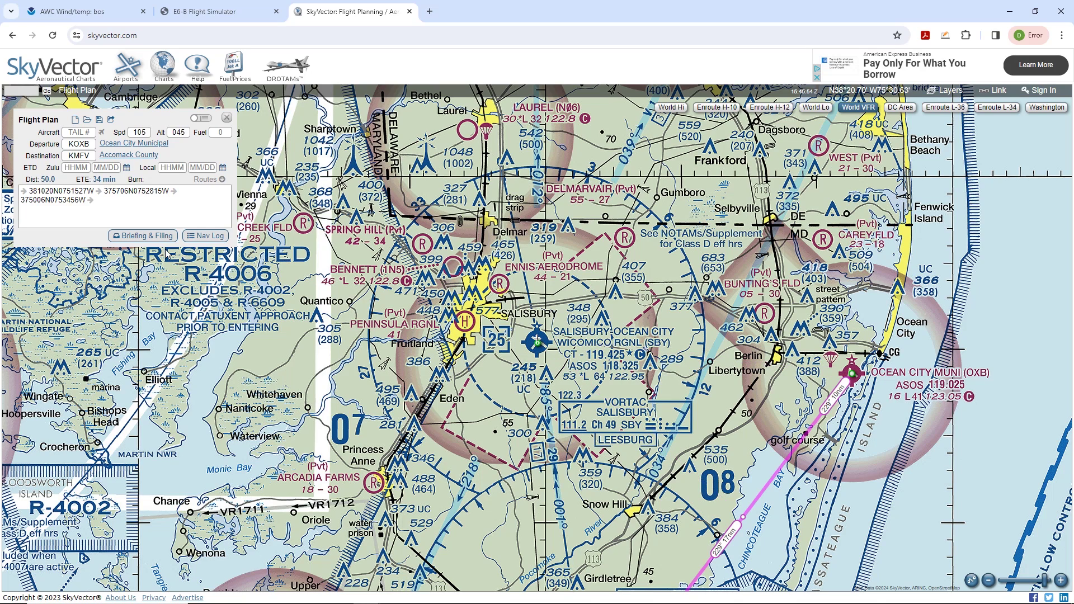
drag(556, 453, 526, 303)
Fill in wind 290 at 22 knots for the three legs
key(alt+Tab)
text(290)
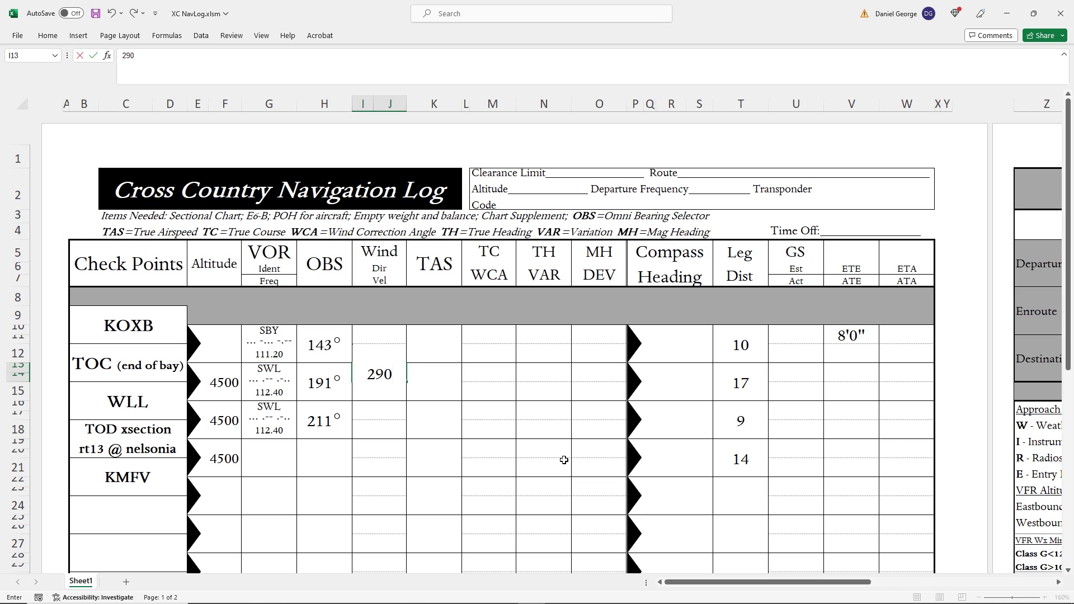
key(Return)
text(290)
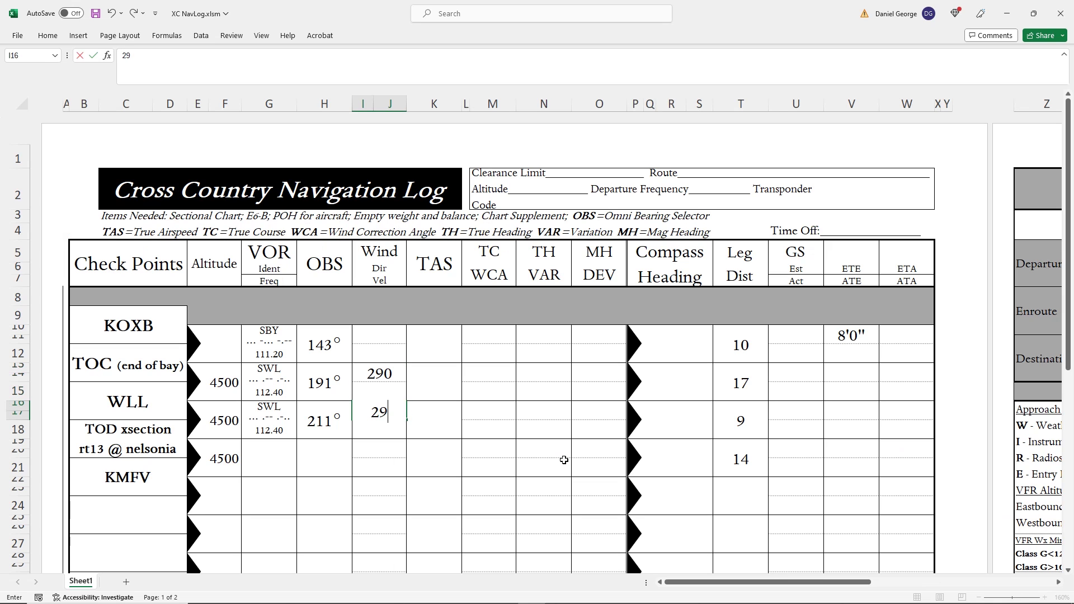
key(ctrl+Return)
key(Return)
text(22)
key(Return)
text(290)
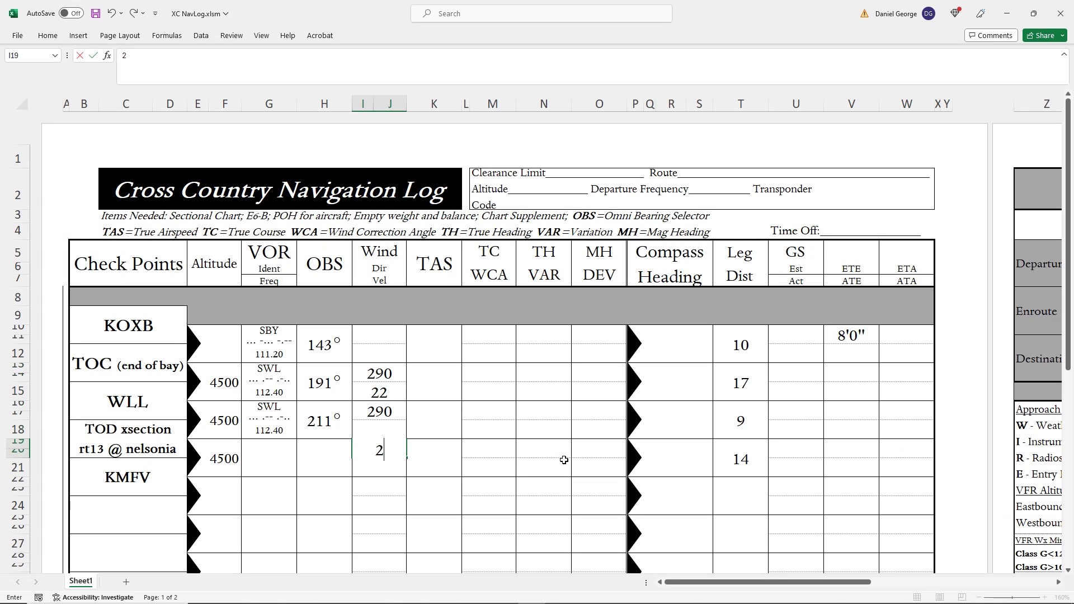
key(ctrl+Return)
key(Return)
text(22)
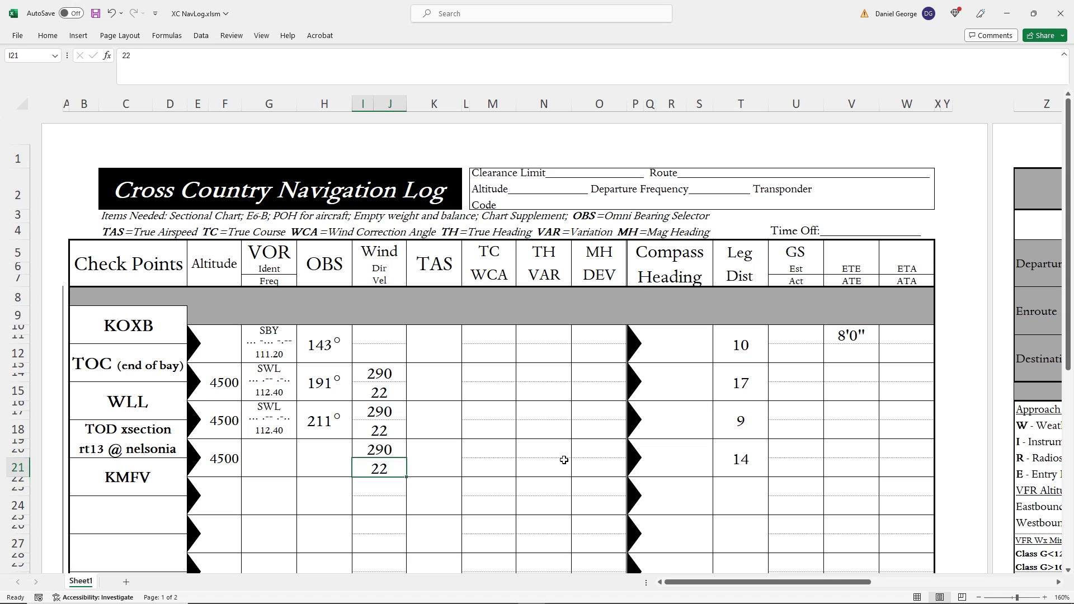
key(Up)
key(Up)
text(22)
key(Up)
key(Up)
Enter TAS 75 for the first leg and bring up the C172 POH cruise table
key(Up)
key(Up)
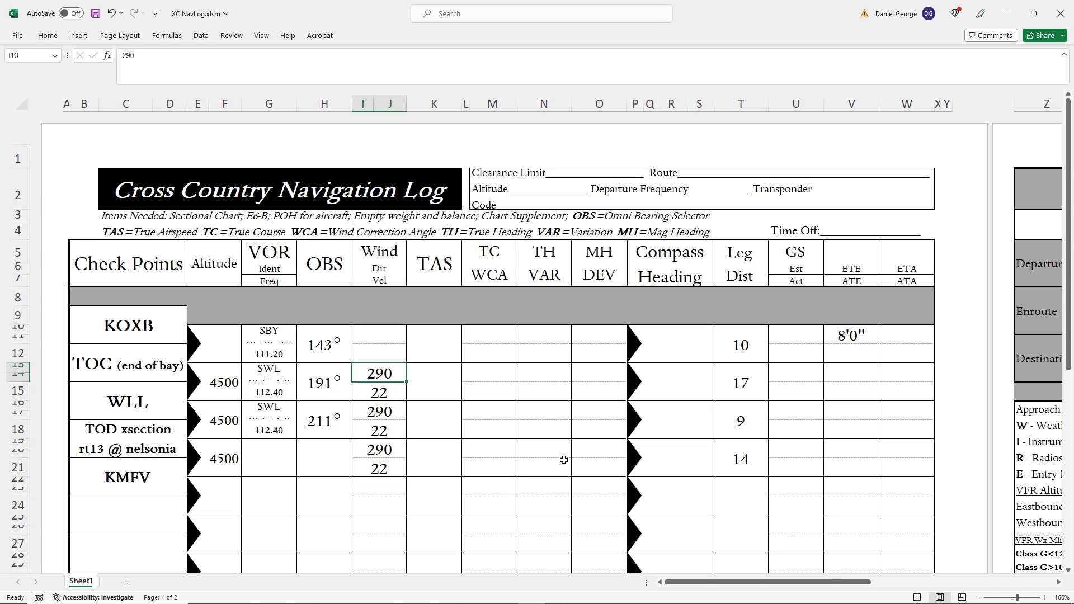
key(Right)
key(Up)
text(75)
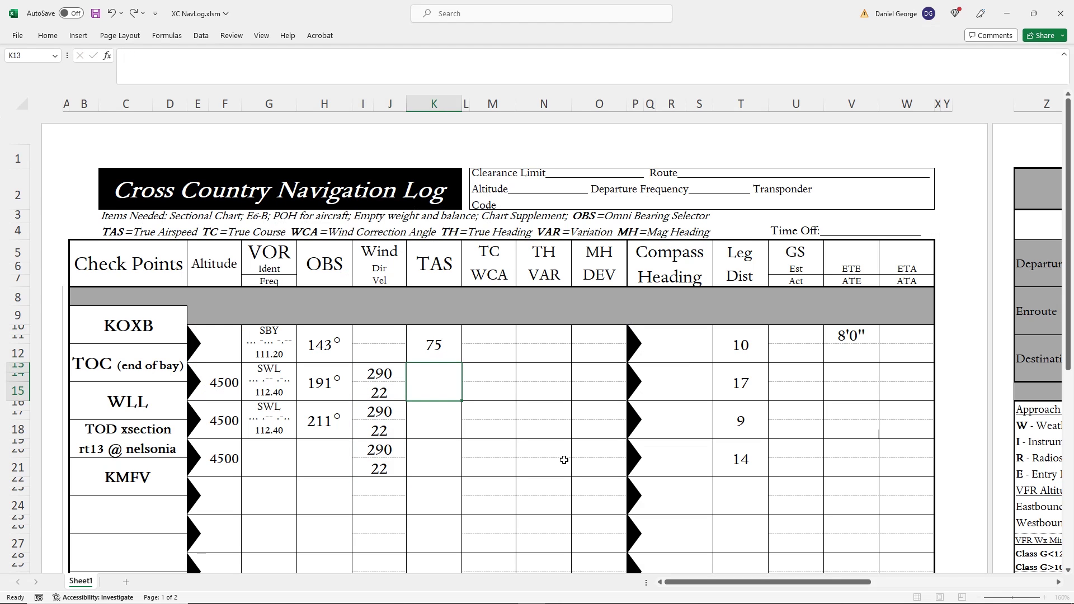
key(Return)
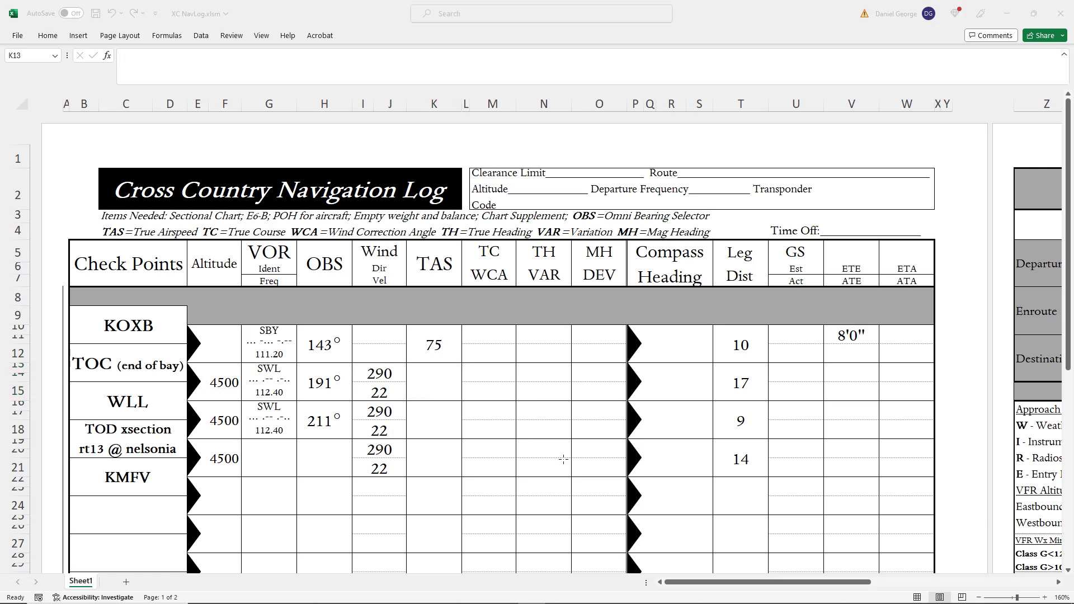
key(alt+Tab)
scroll(483, 435, down, 5)
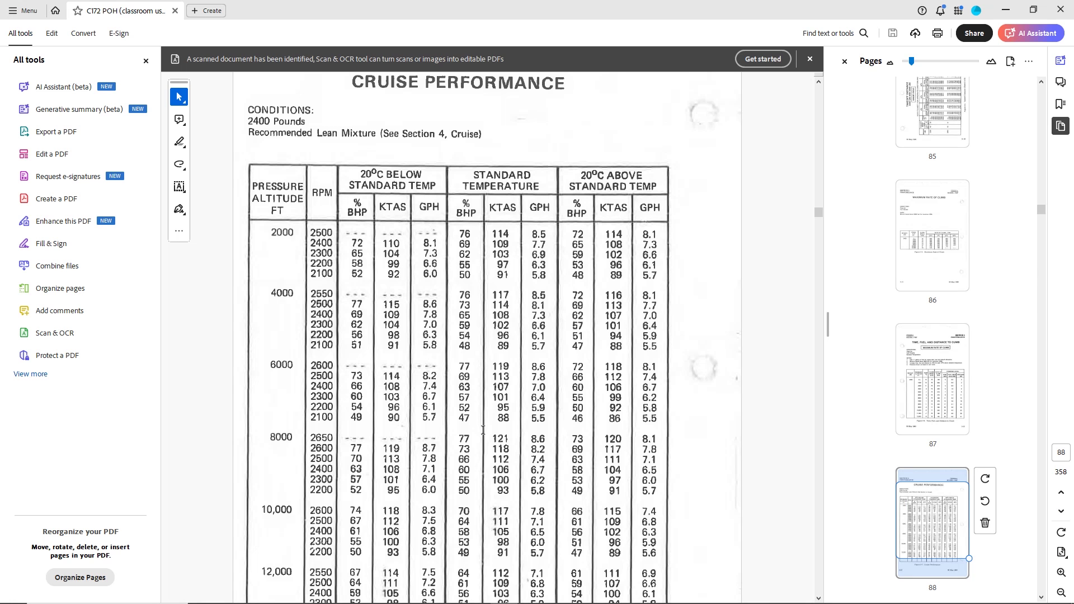
Enter TAS 108 for the second, third and fourth legs, then return to SkyVector
key(alt+Tab)
text(108)
key(Return)
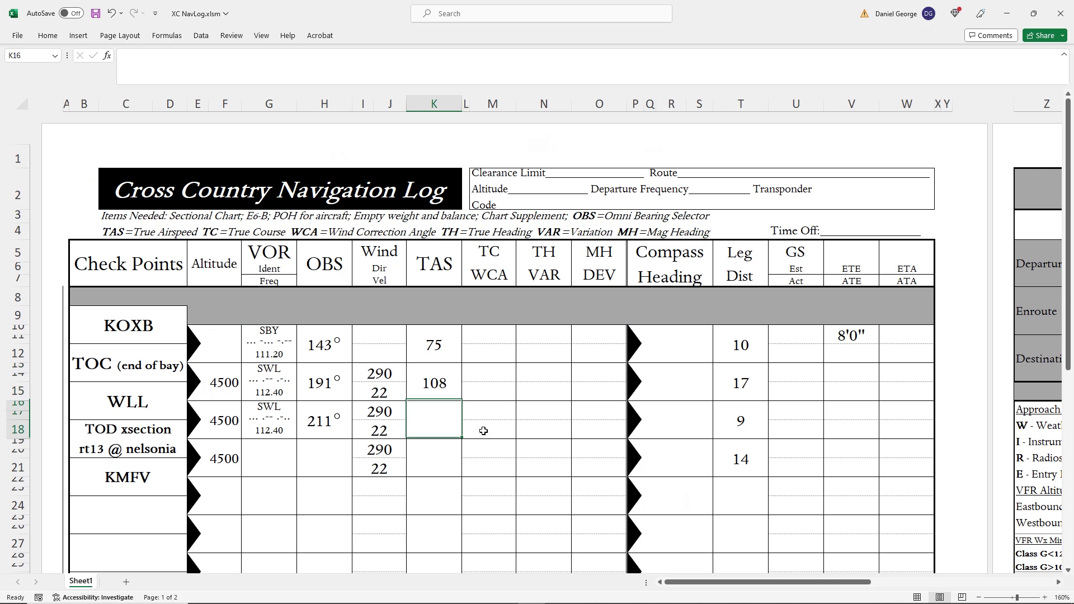
text(108)
key(Return)
text(108)
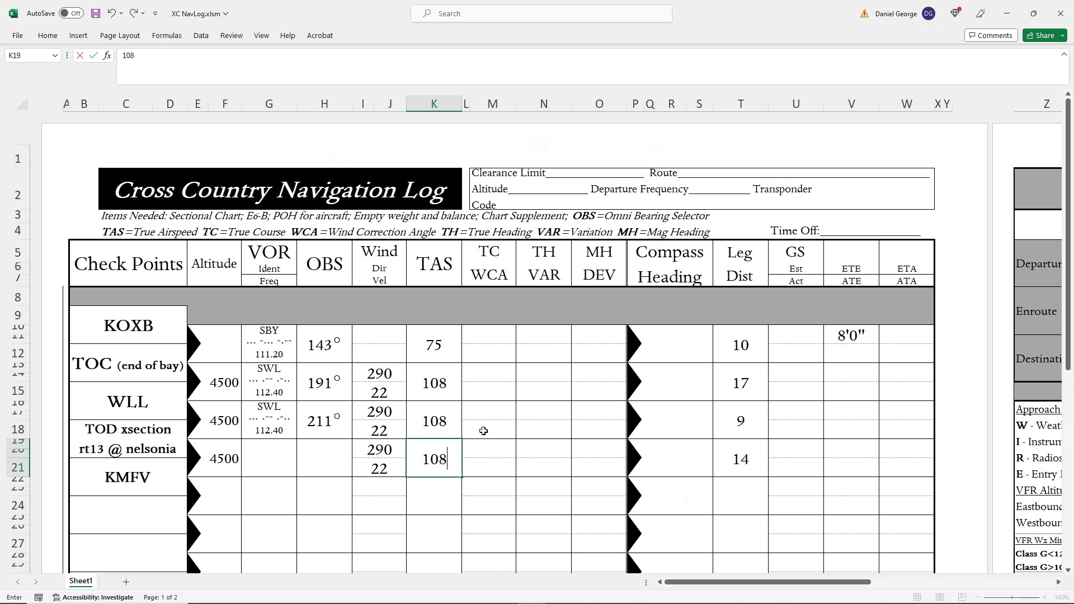
key(Return)
key(Up)
key(Up)
key(Up)
key(Right)
key(alt+Tab)
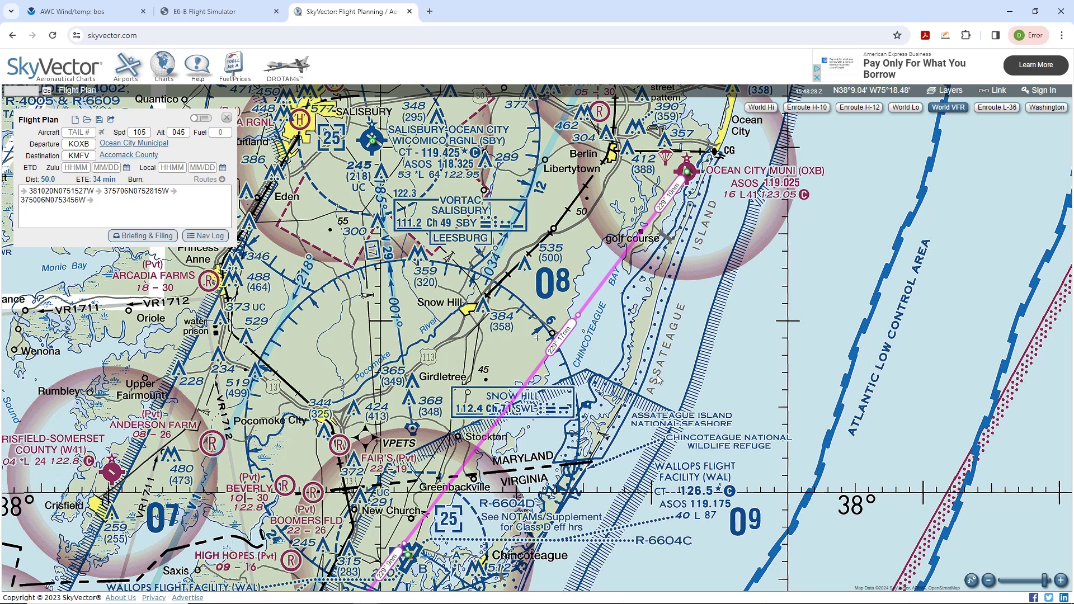
drag(659, 379, 537, 400)
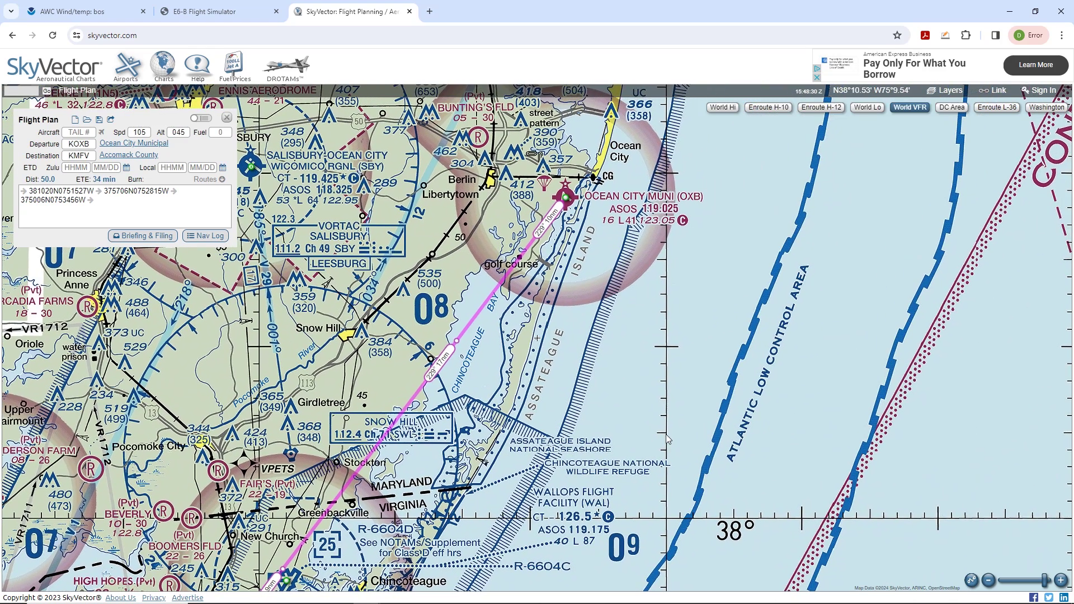
click(678, 470)
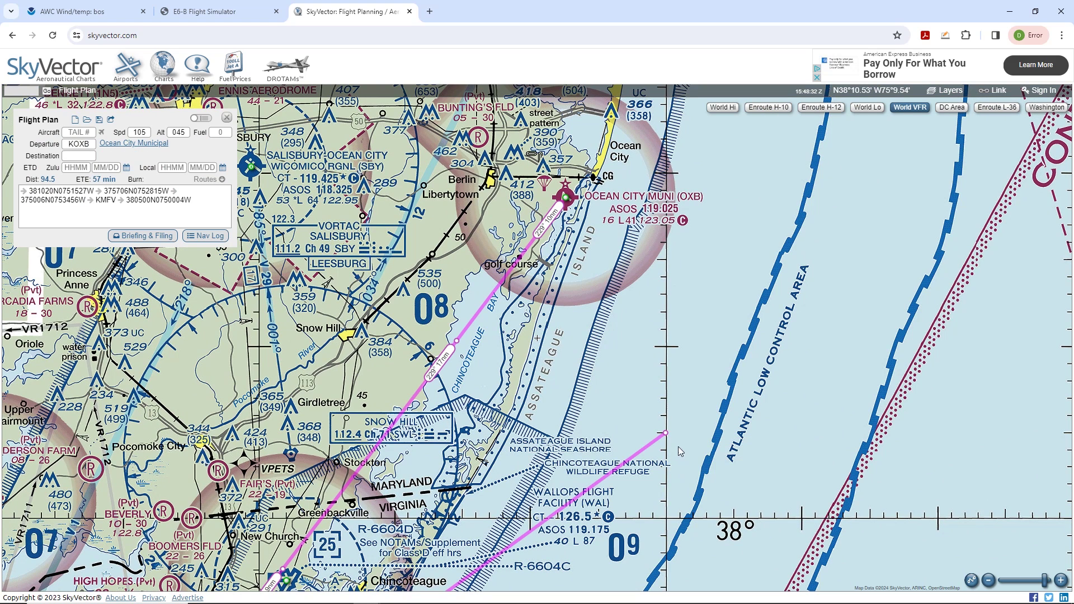
click(669, 162)
click(679, 193)
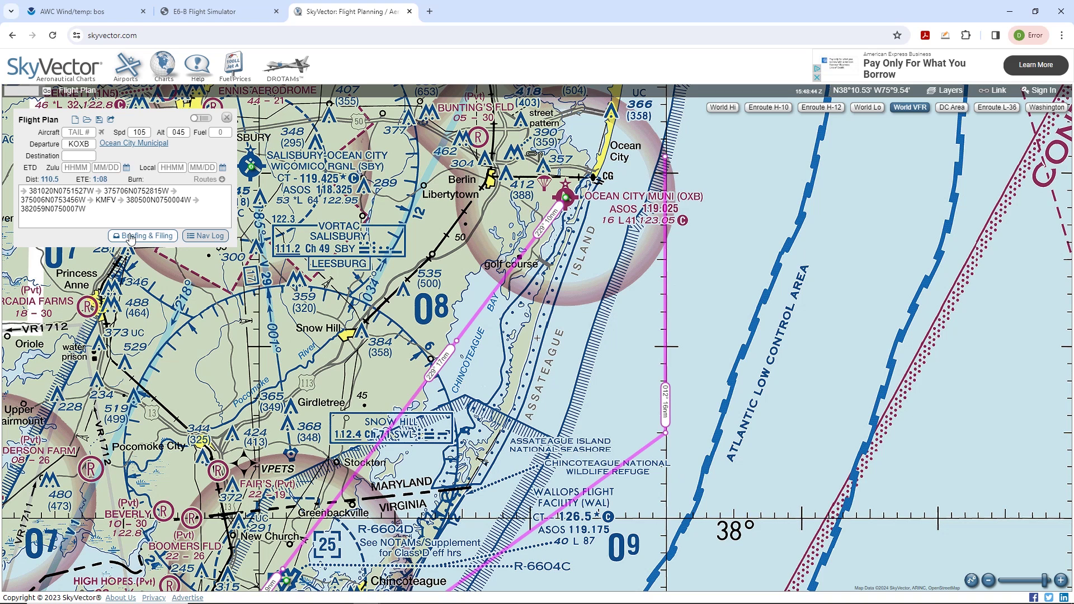
drag(125, 200, 123, 213)
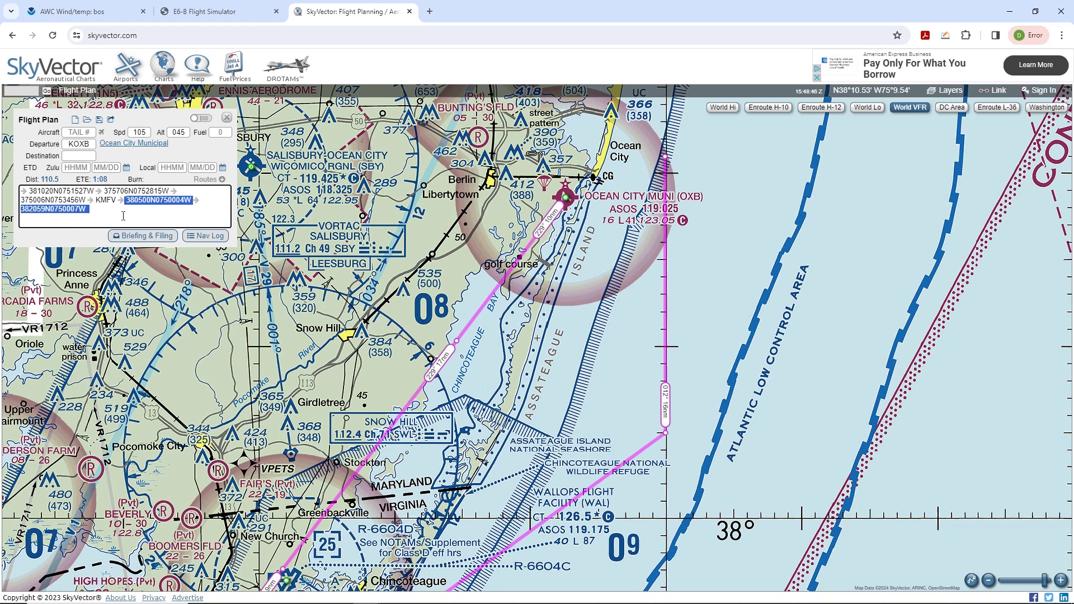
key(BackSpace)
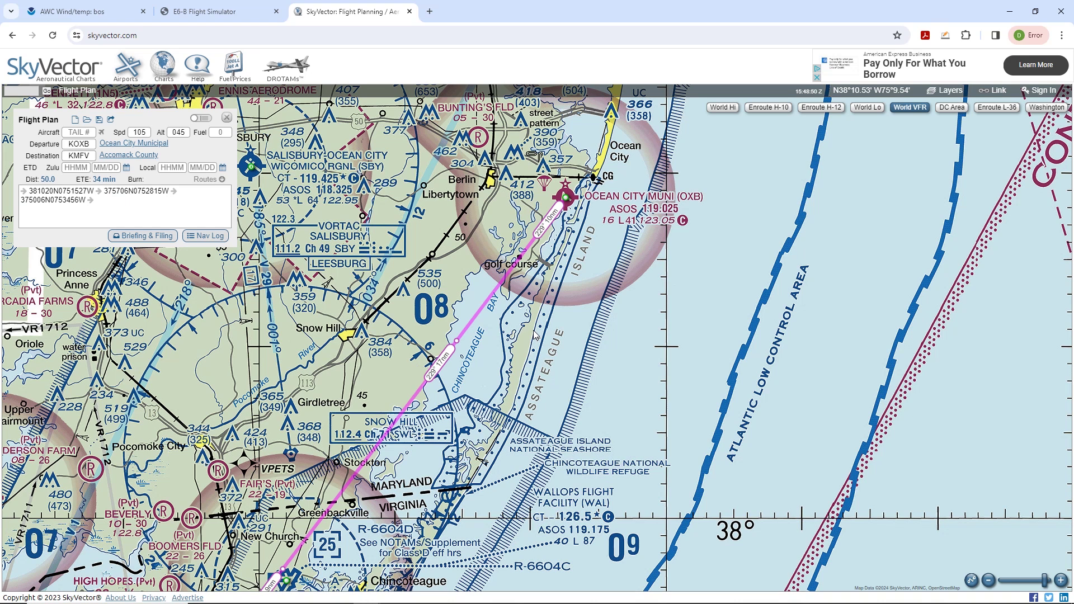
Enter 217 as the true course in column L for the second, third and fourth legs
key(alt+Tab)
key(Down)
text(217)
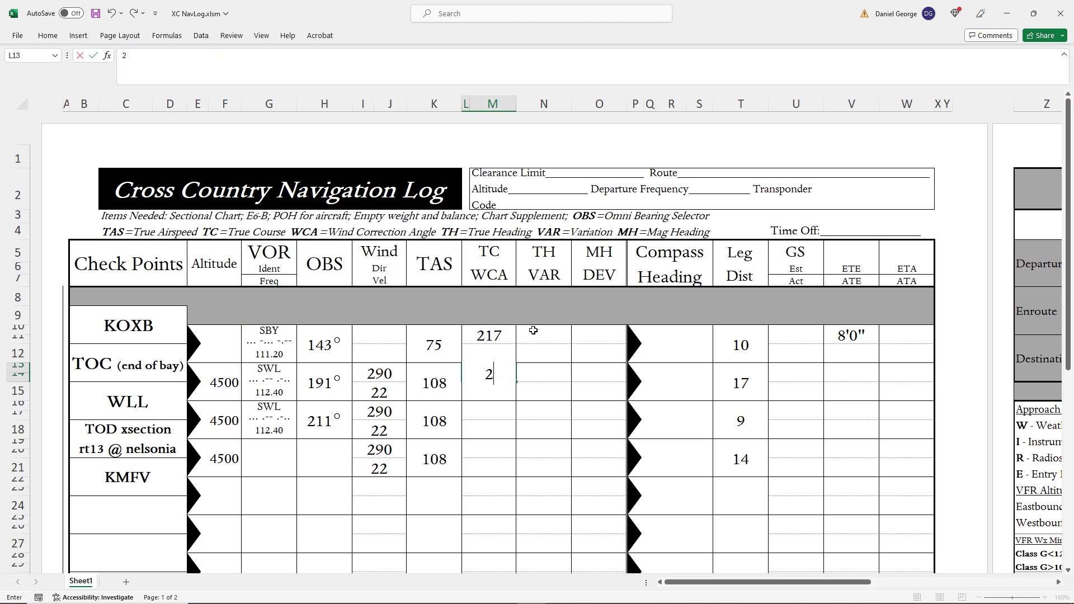
key(ctrl+Return)
key(Down)
text(217)
key(ctrl+Return)
key(Down)
text(217)
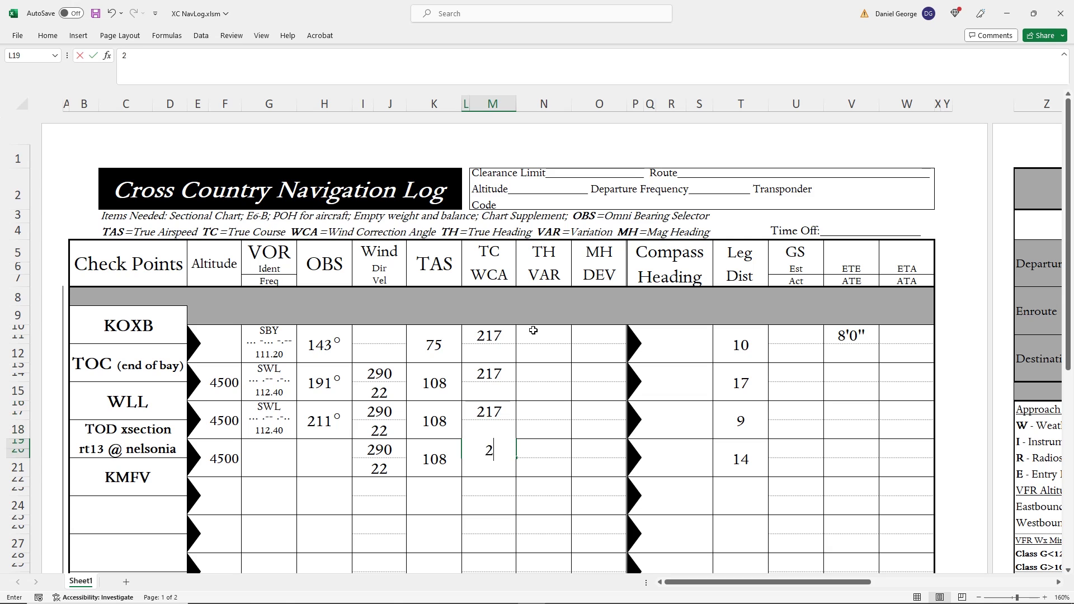
key(ctrl+Return)
key(Down)
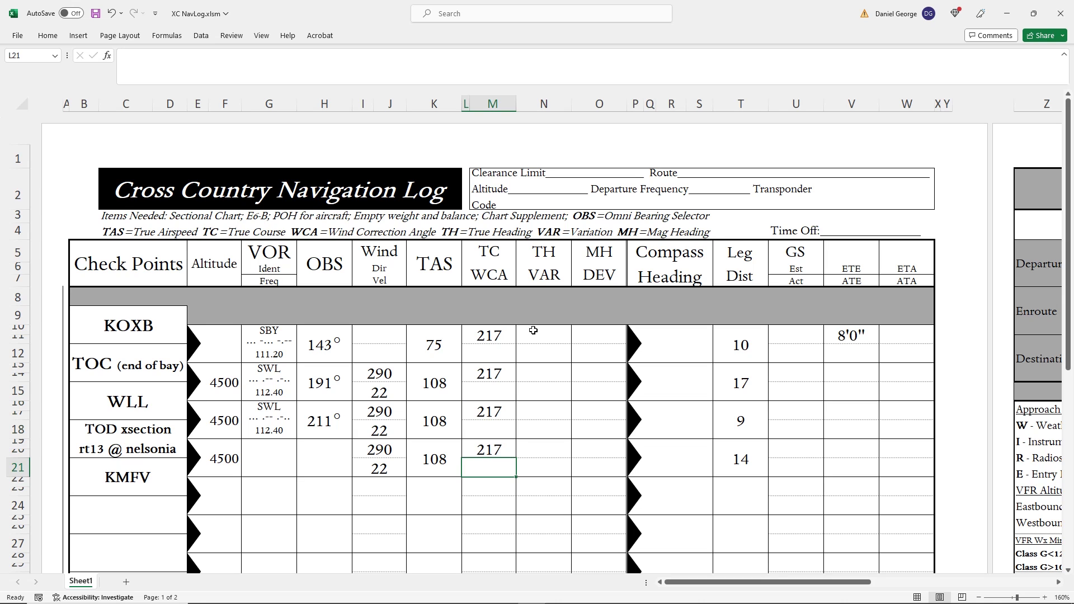
Enter a wind correction angle of +16 for the first leg and paste the true heading
click(482, 356)
text(+)
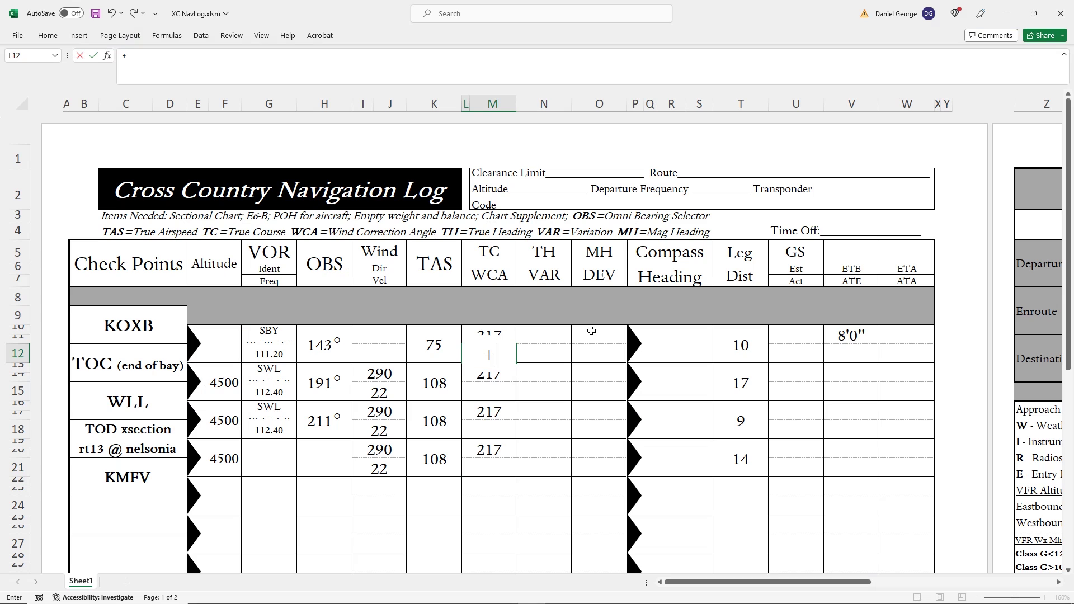
text(16)
key(Return)
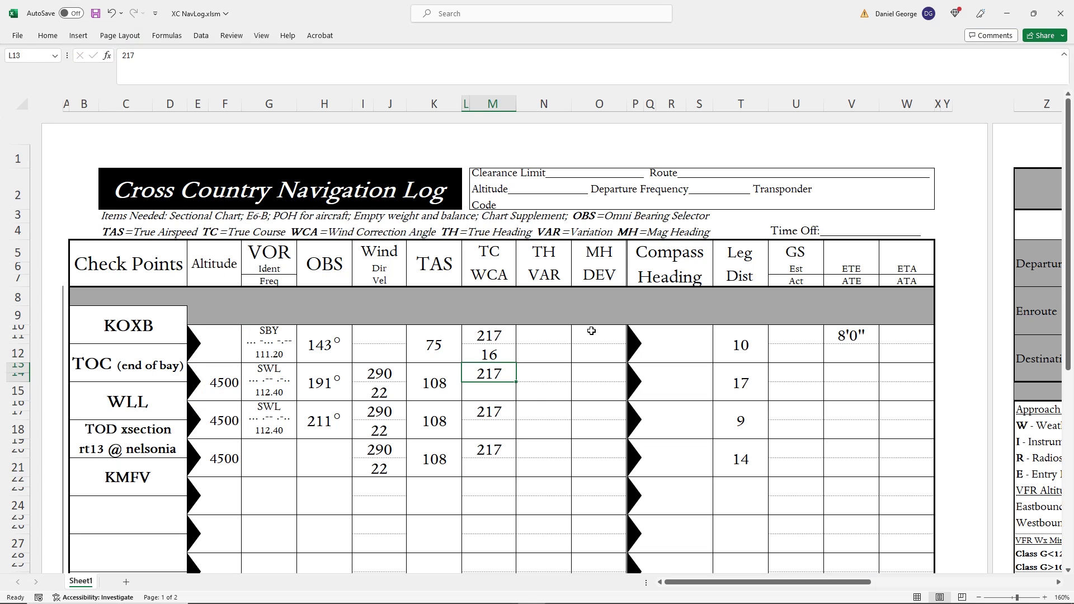
click(543, 335)
key(ctrl+v)
key(Return)
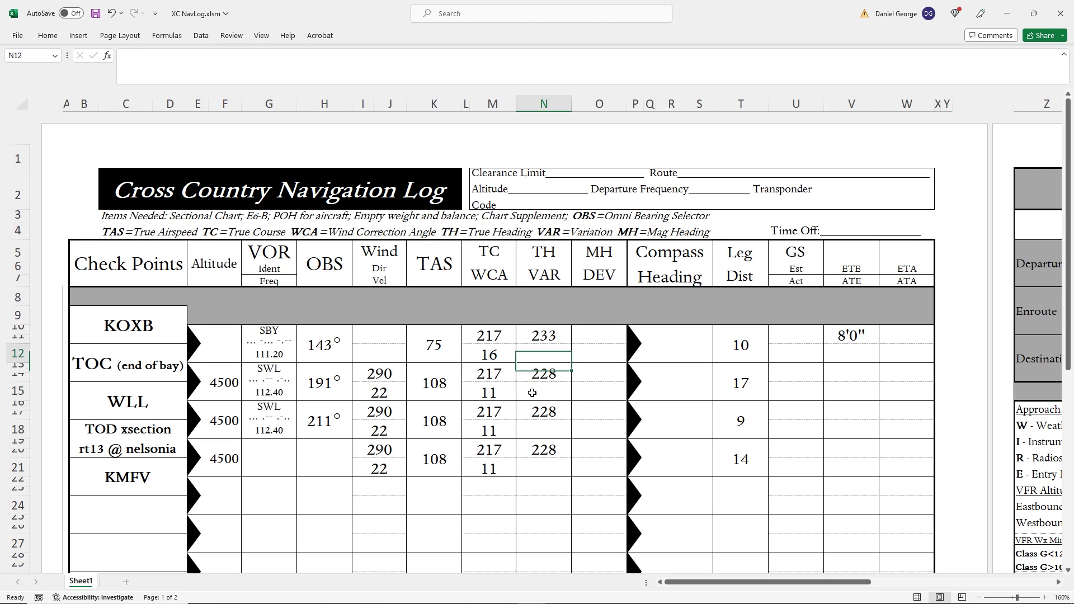
Enter variation 12 for all four legs
text(12)
key(Return)
key(Return)
text(12)
key(Return)
key(Return)
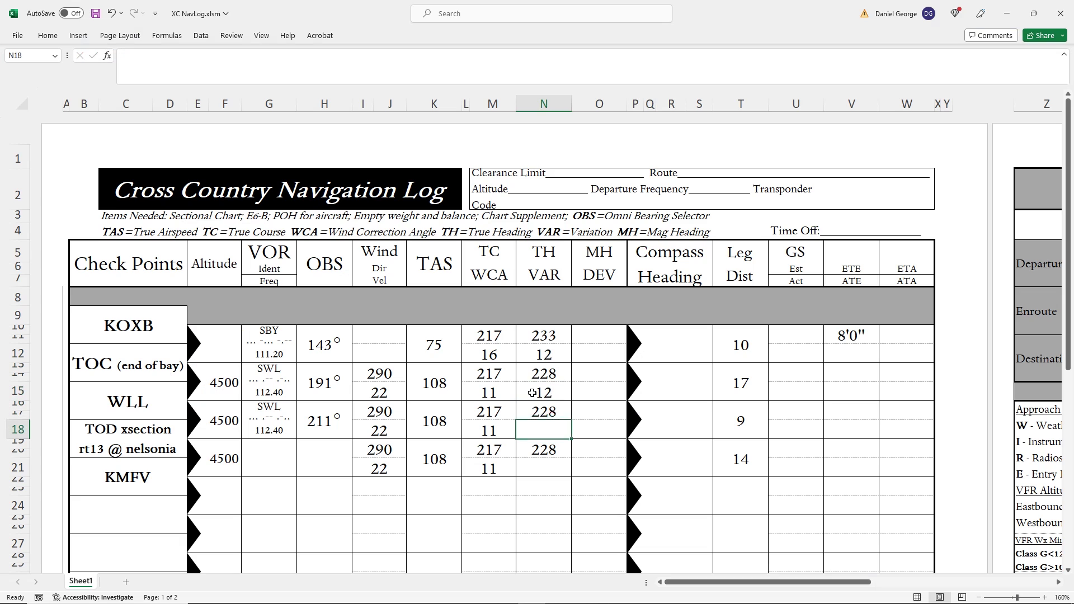
text(12)
key(Return)
key(Return)
text(12)
key(Return)
key(Return)
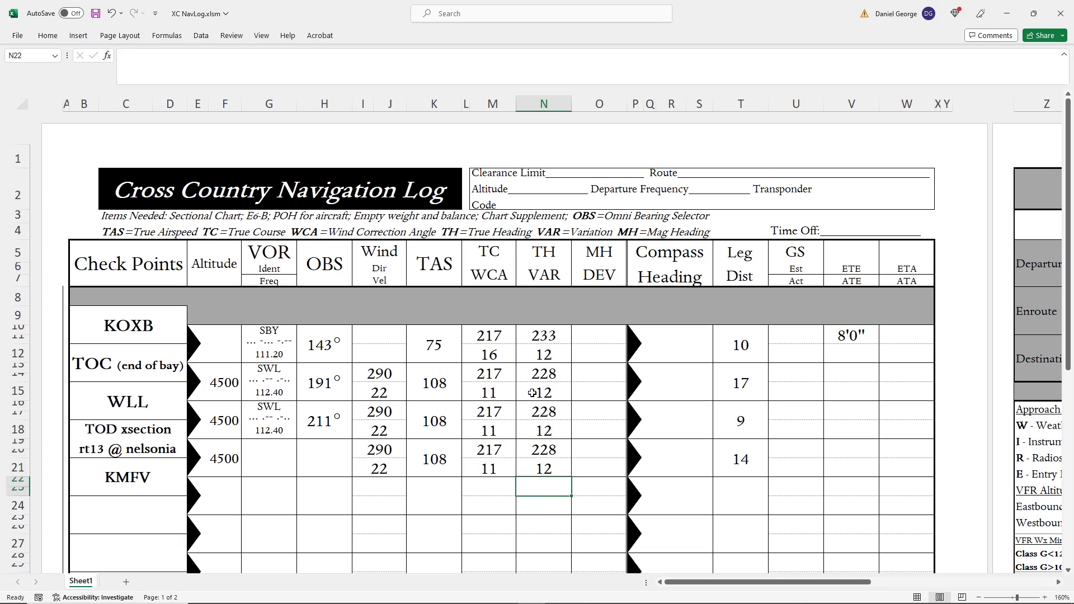
Enter magnetic headings 245, 240, 240 and 240 for the four legs
key(Right)
key(Up)
key(Up)
key(Up)
key(Up)
key(Up)
key(Up)
key(Up)
key(Up)
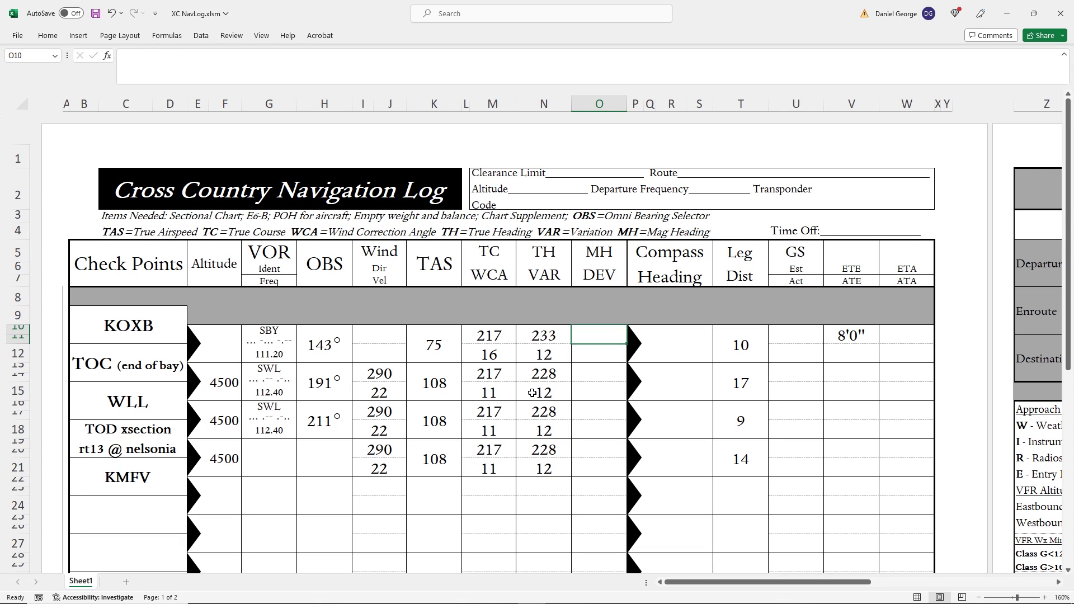
text(245)
key(Return)
key(Return)
text(240)
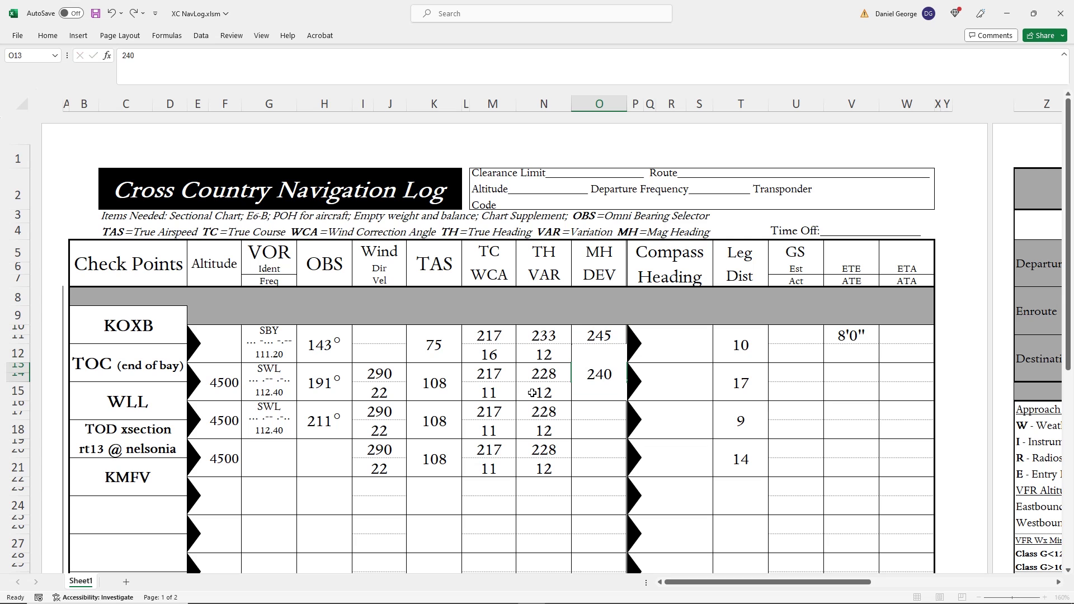
key(Return)
key(Return)
text(240)
key(Return)
key(Return)
text(240)
key(Return)
key(Return)
Set the deviation to 0 on each leg
key(Up)
key(Up)
key(Up)
key(Up)
key(Up)
key(Up)
key(Up)
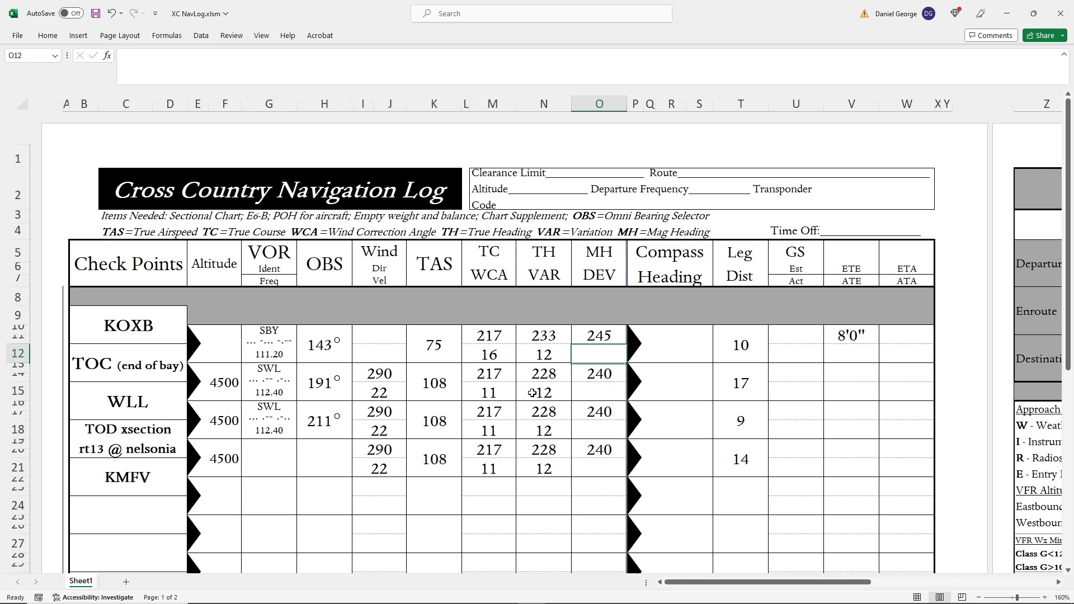
text(0)
key(Return)
key(Return)
text(0)
key(Return)
key(Return)
text(0)
key(Return)
key(Return)
text(0)
key(Right)
Enter compass headings 245°, 240°, 240° and 240° for the four legs
key(Up)
key(Up)
key(Up)
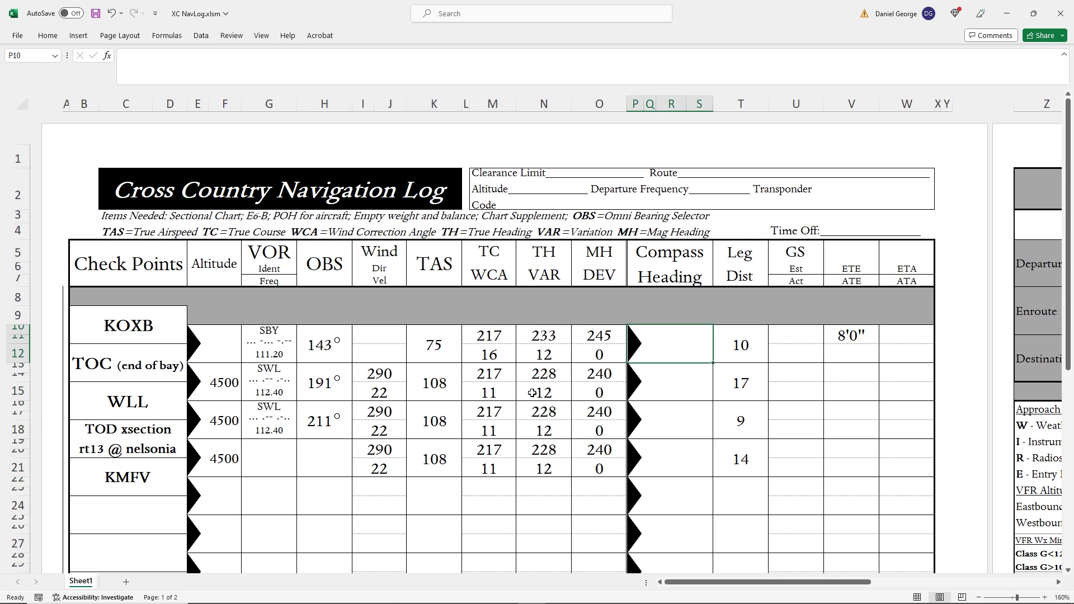
text(245°)
key(Return)
text(240°)
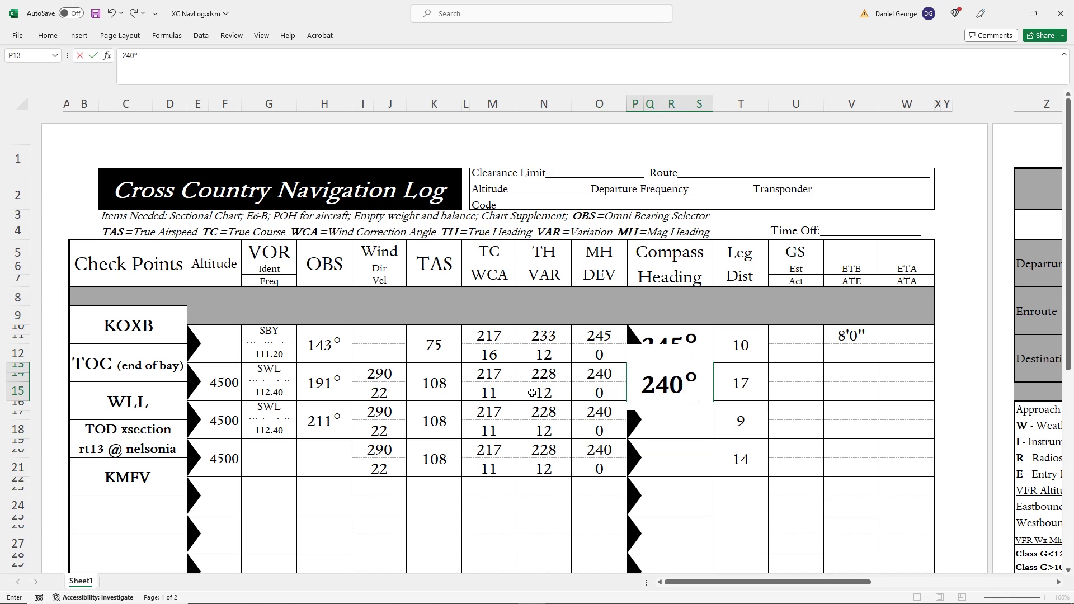
key(Return)
text(240°)
key(Return)
text(240)
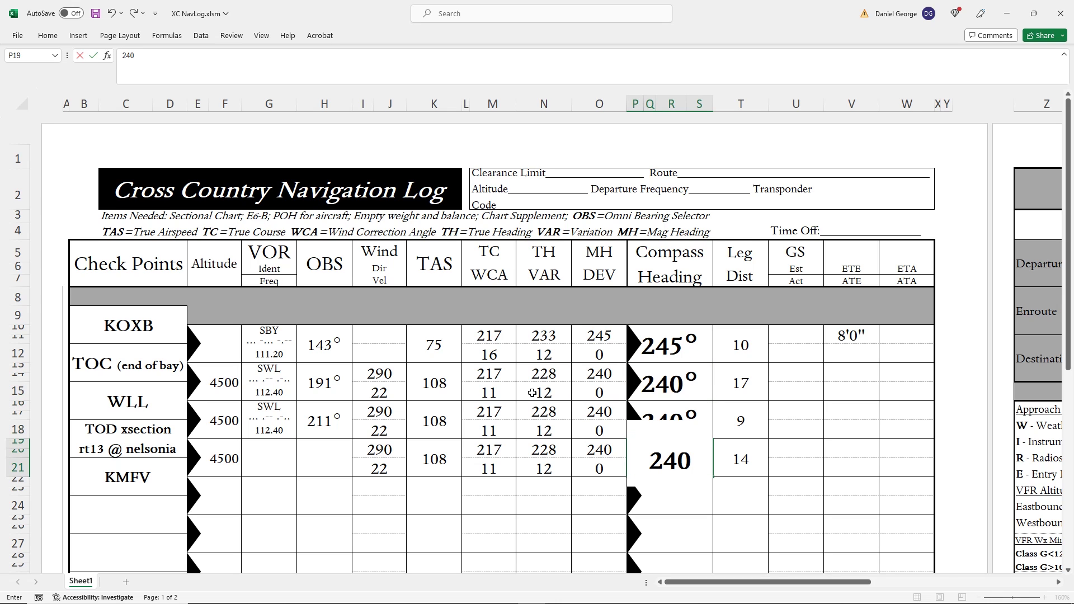
text(°)
key(ctrl+Return)
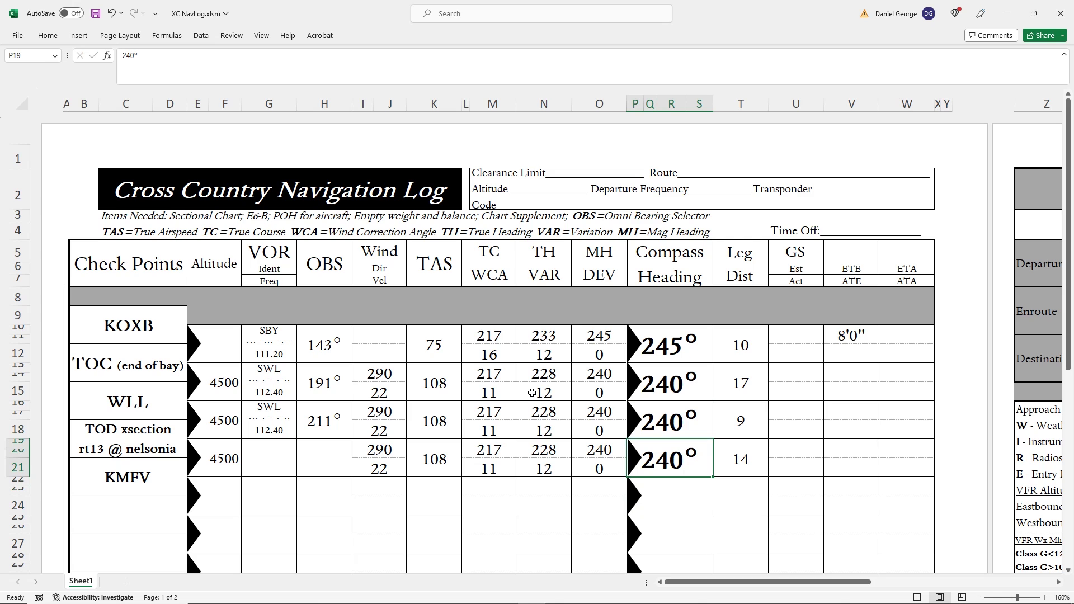
Enter estimated ground speeds of 66 for the first leg and 99 for the other three
click(811, 339)
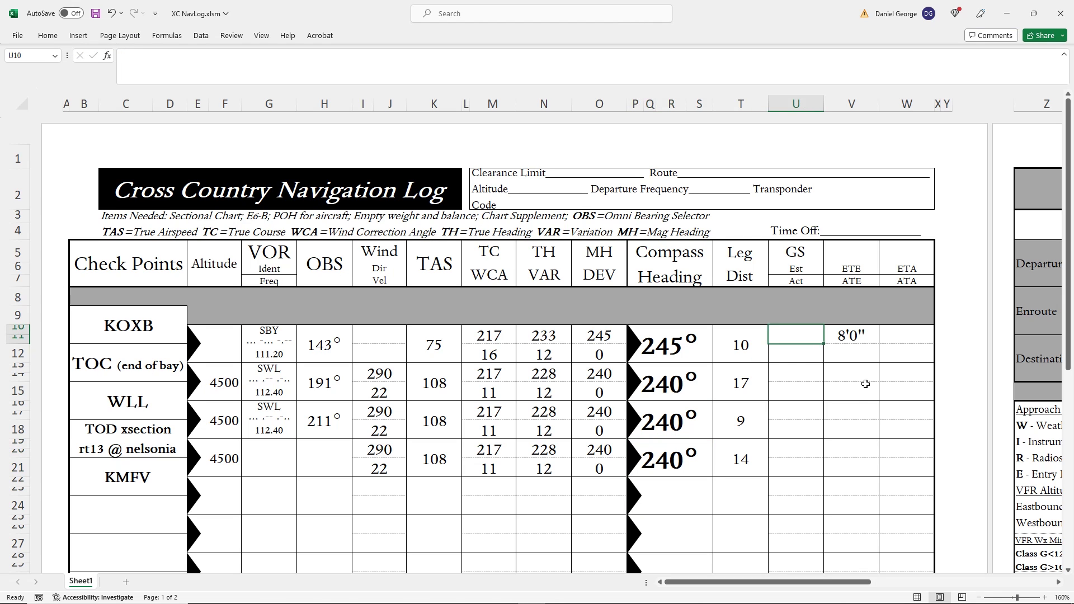
text(66)
key(Return)
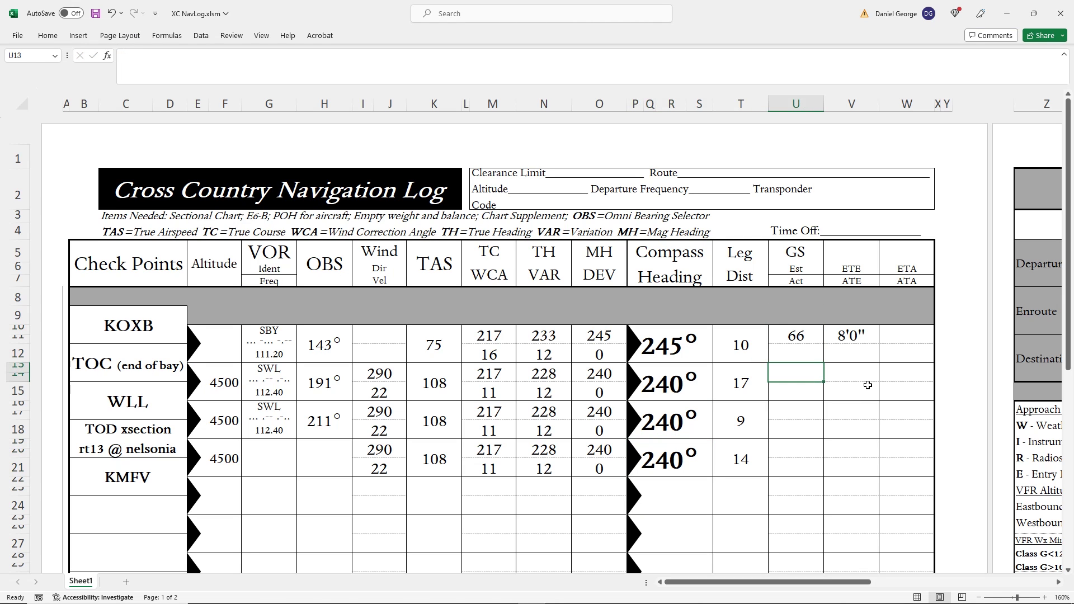
text(99)
key(Return)
text(99)
key(Return)
text(9)
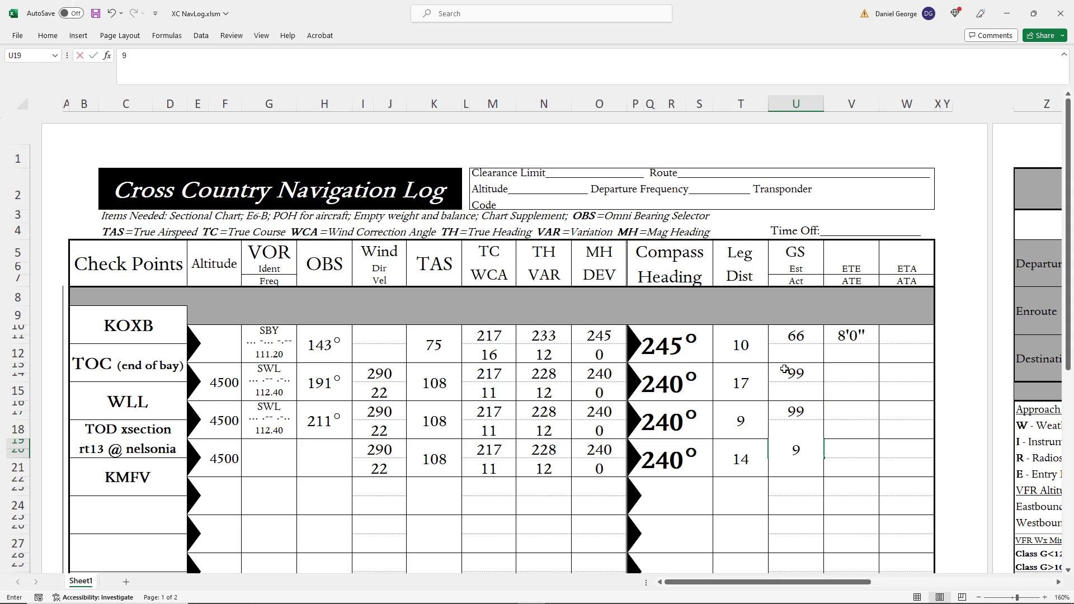
text(9)
key(Return)
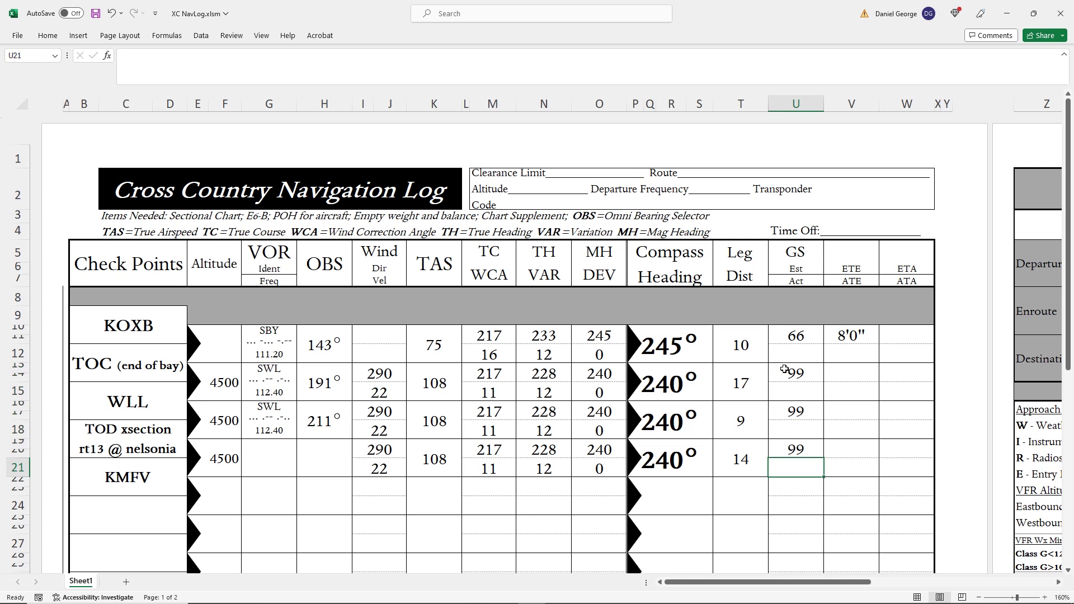
Paste leg times 10'18", 5'27" and 8'29" into column V for legs two to four
click(857, 372)
text(10'18")
key(Return)
text(5'27")
key(Return)
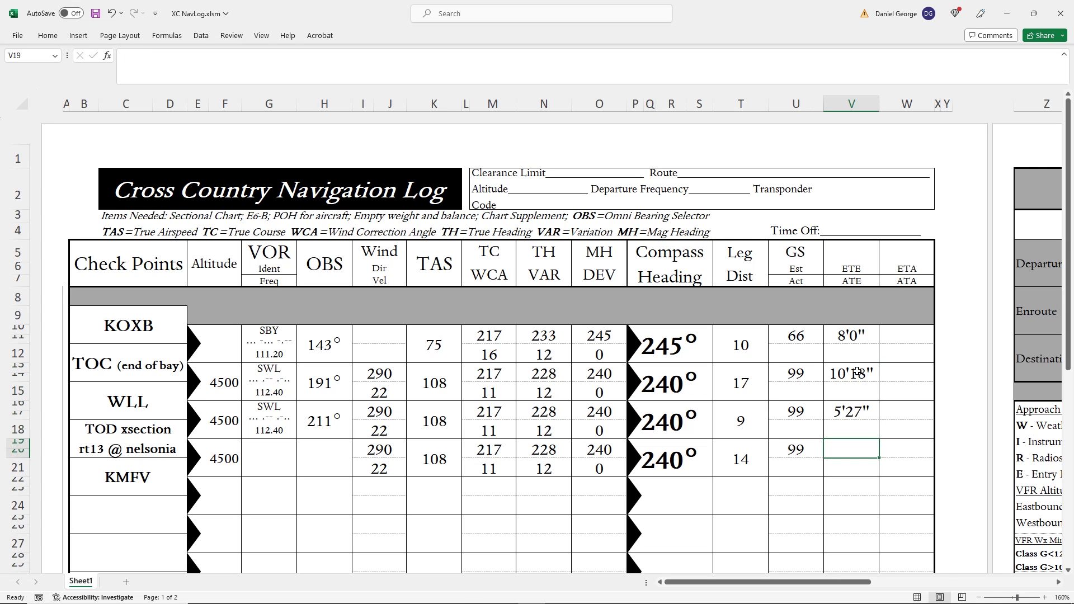
text(8'29")
key(Return)
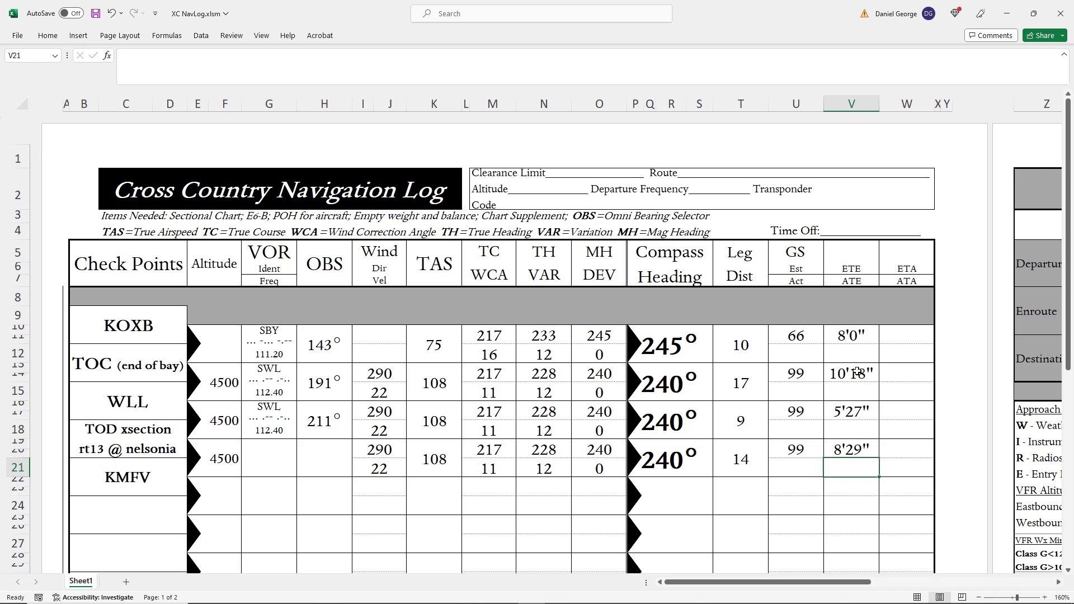
key(ctrl+Down)
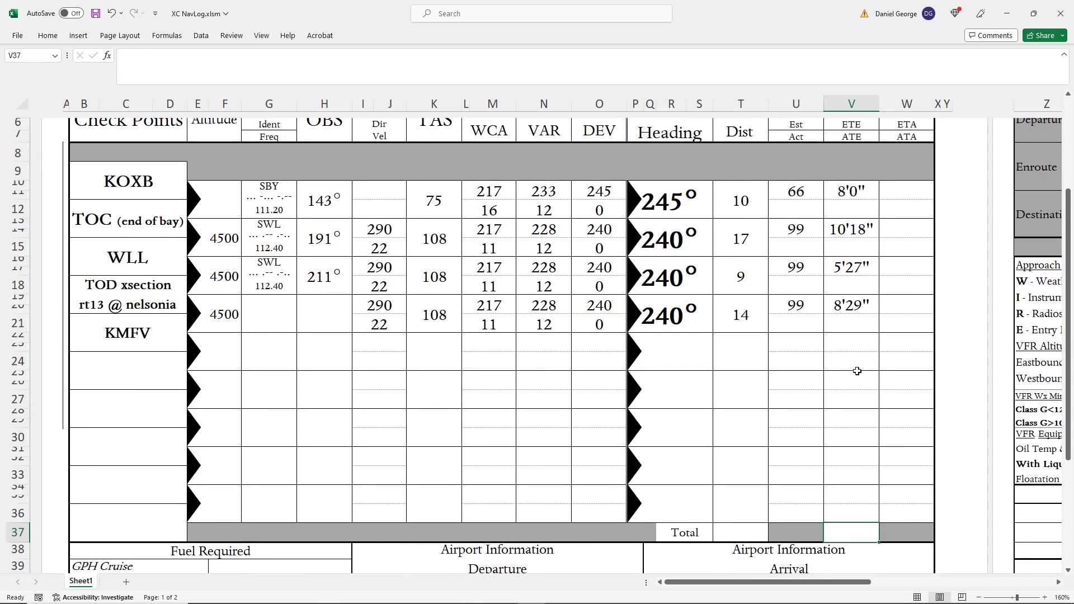
Enter a total time of 32'14" and, after checking the leg-distance sum, a total distance of 50
text(32'14")
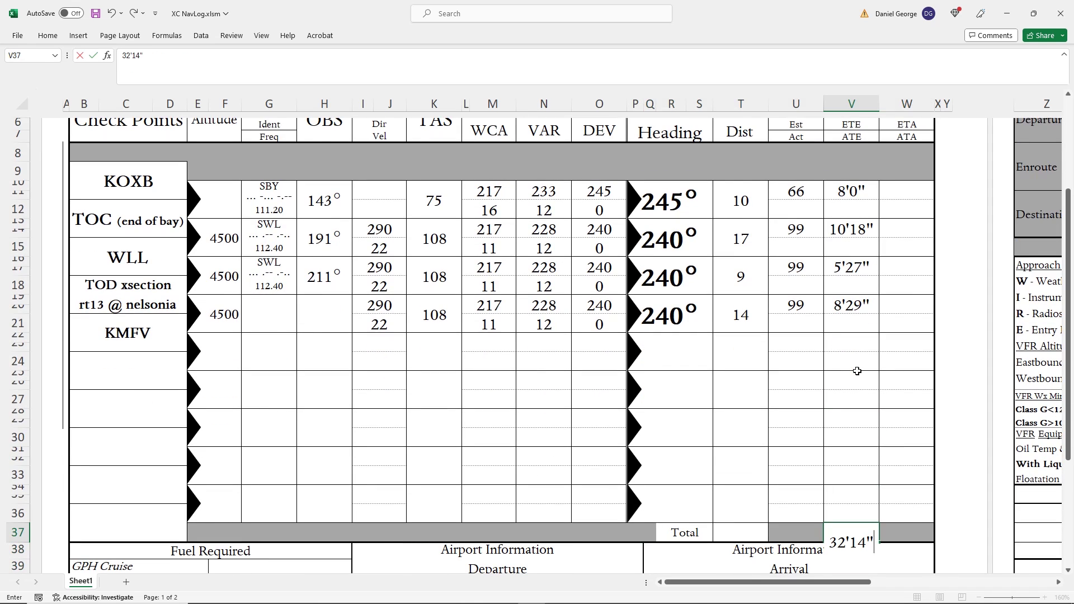
key(ctrl+Return)
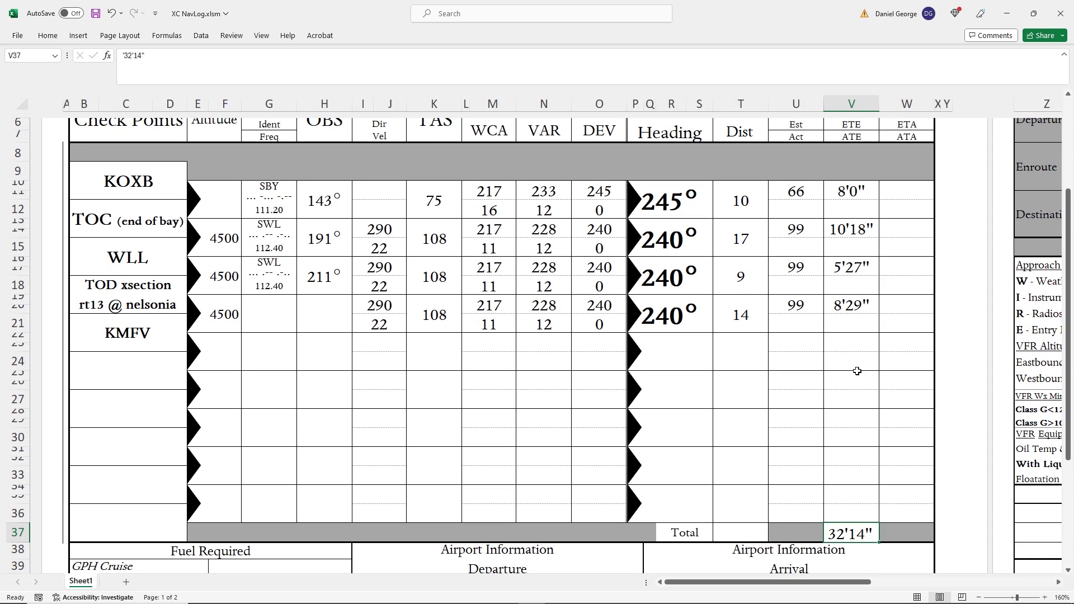
drag(747, 319, 748, 213)
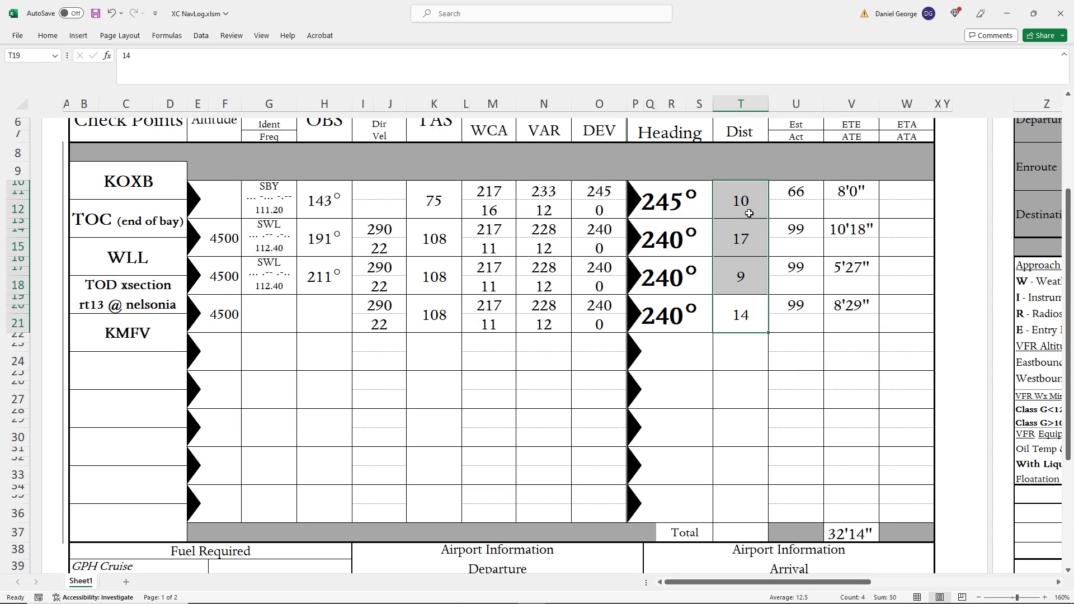
click(738, 529)
text(50)
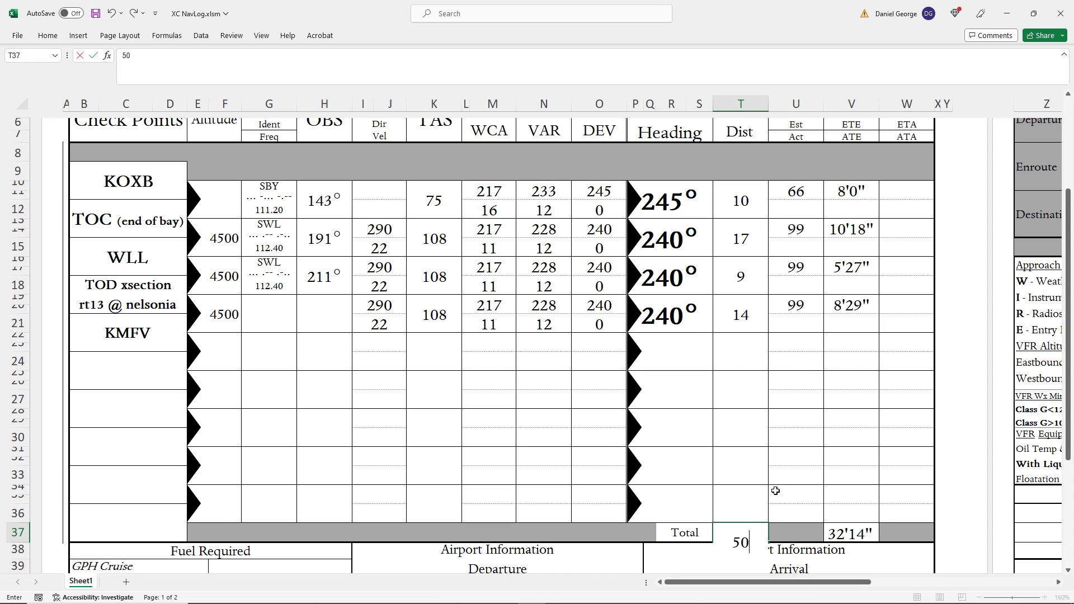
key(ctrl+Return)
Scroll around the sheet to review the completed nav log
click(776, 490)
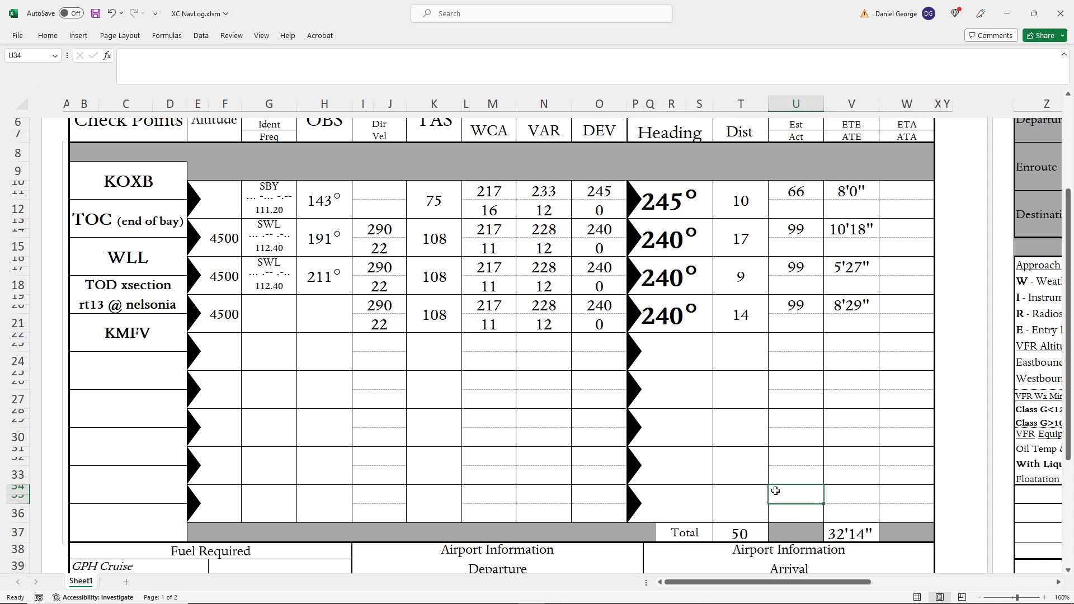
scroll(776, 490, down, 4)
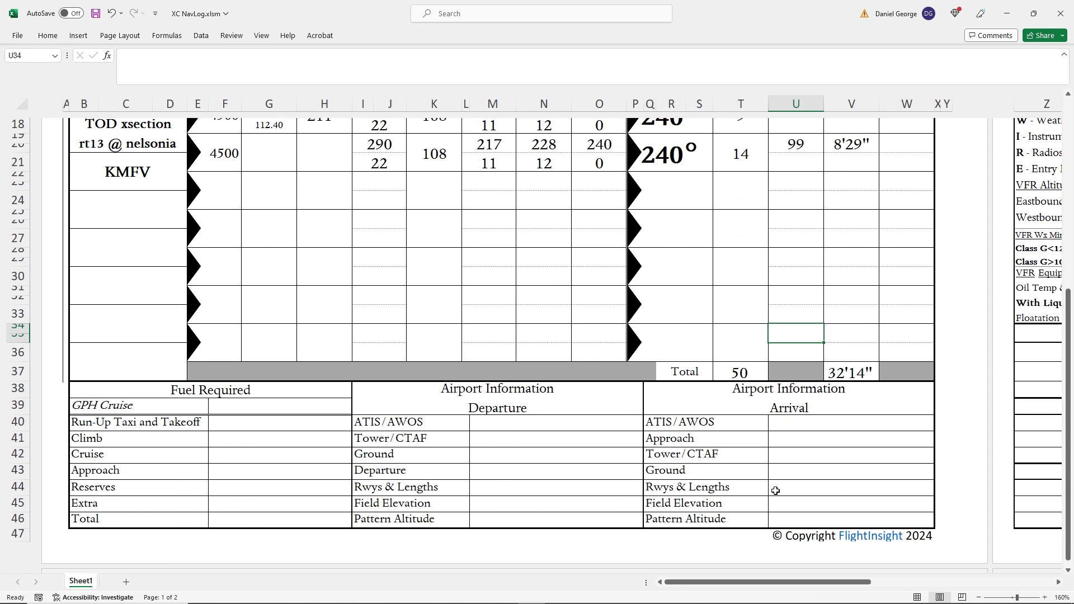
scroll(775, 491, right, 10)
scroll(776, 490, up, 4)
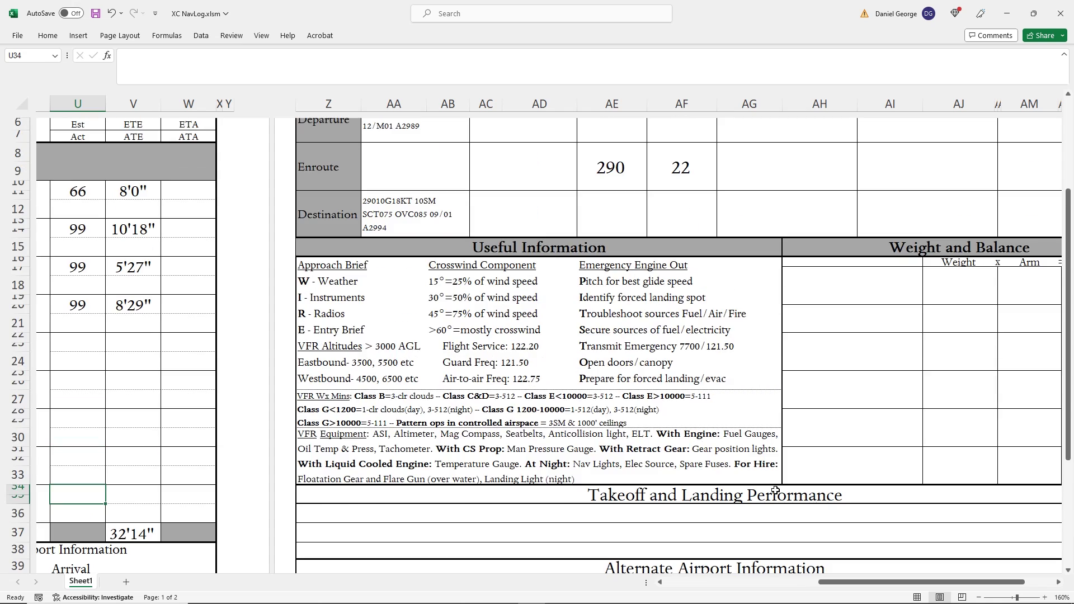
scroll(775, 490, up, 2)
scroll(775, 491, right, 2)
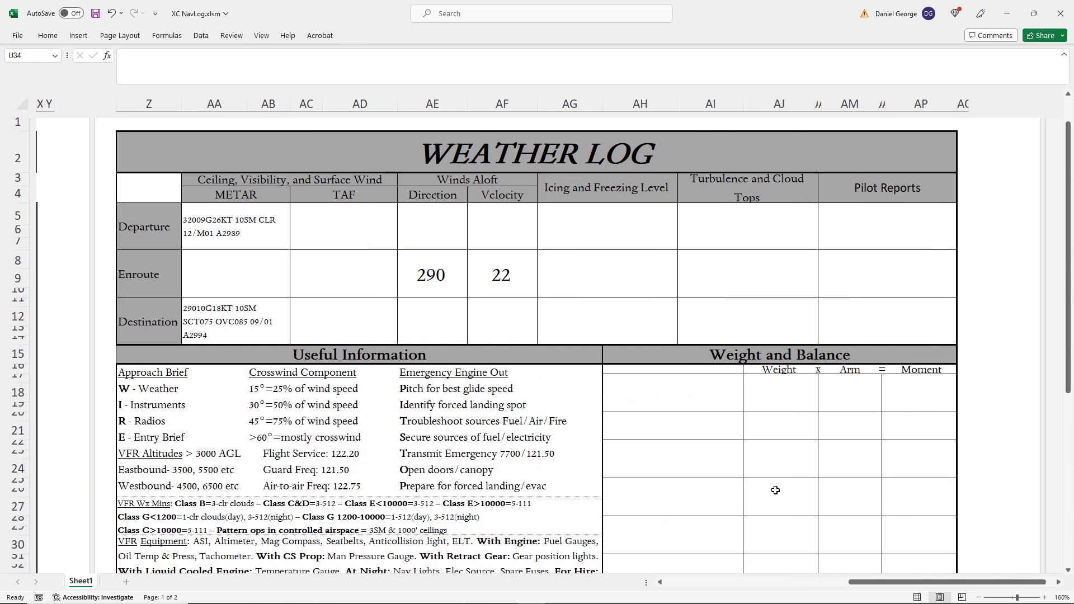
scroll(775, 490, down, 3)
scroll(775, 491, left, 12)
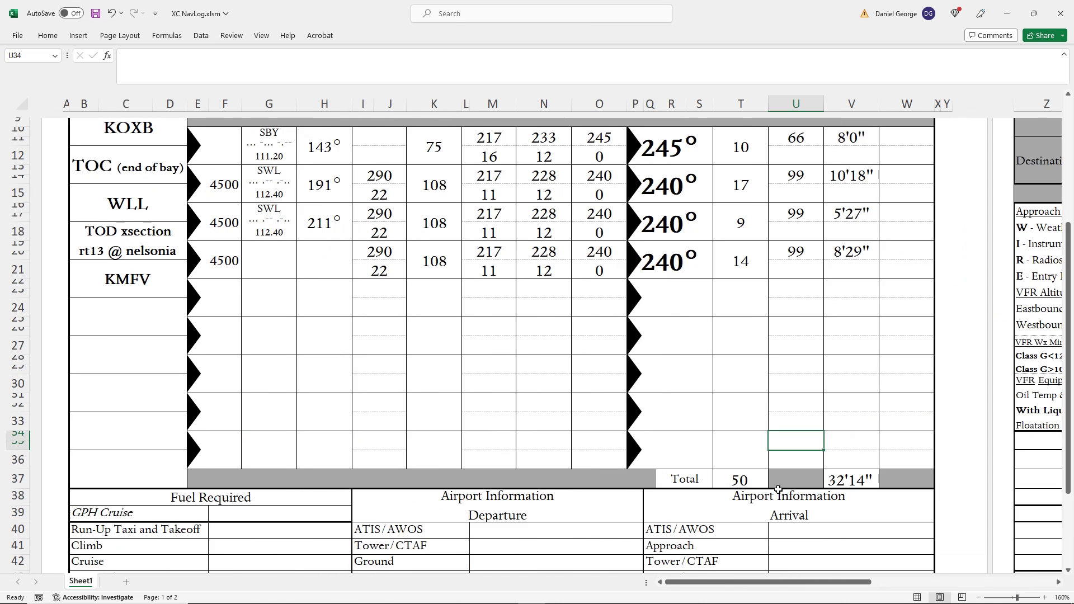
scroll(778, 490, up, 3)
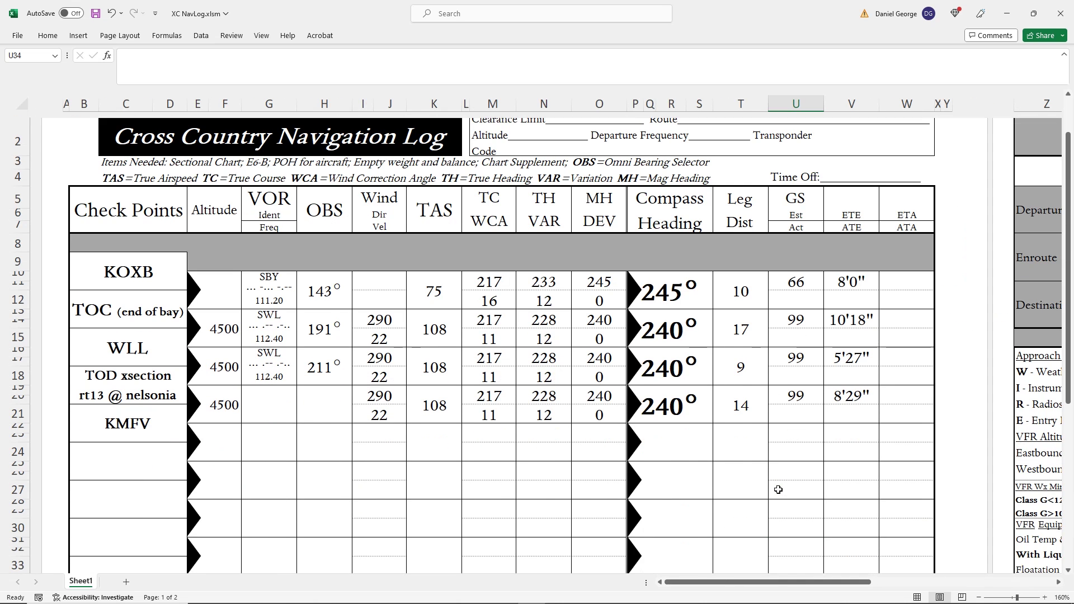